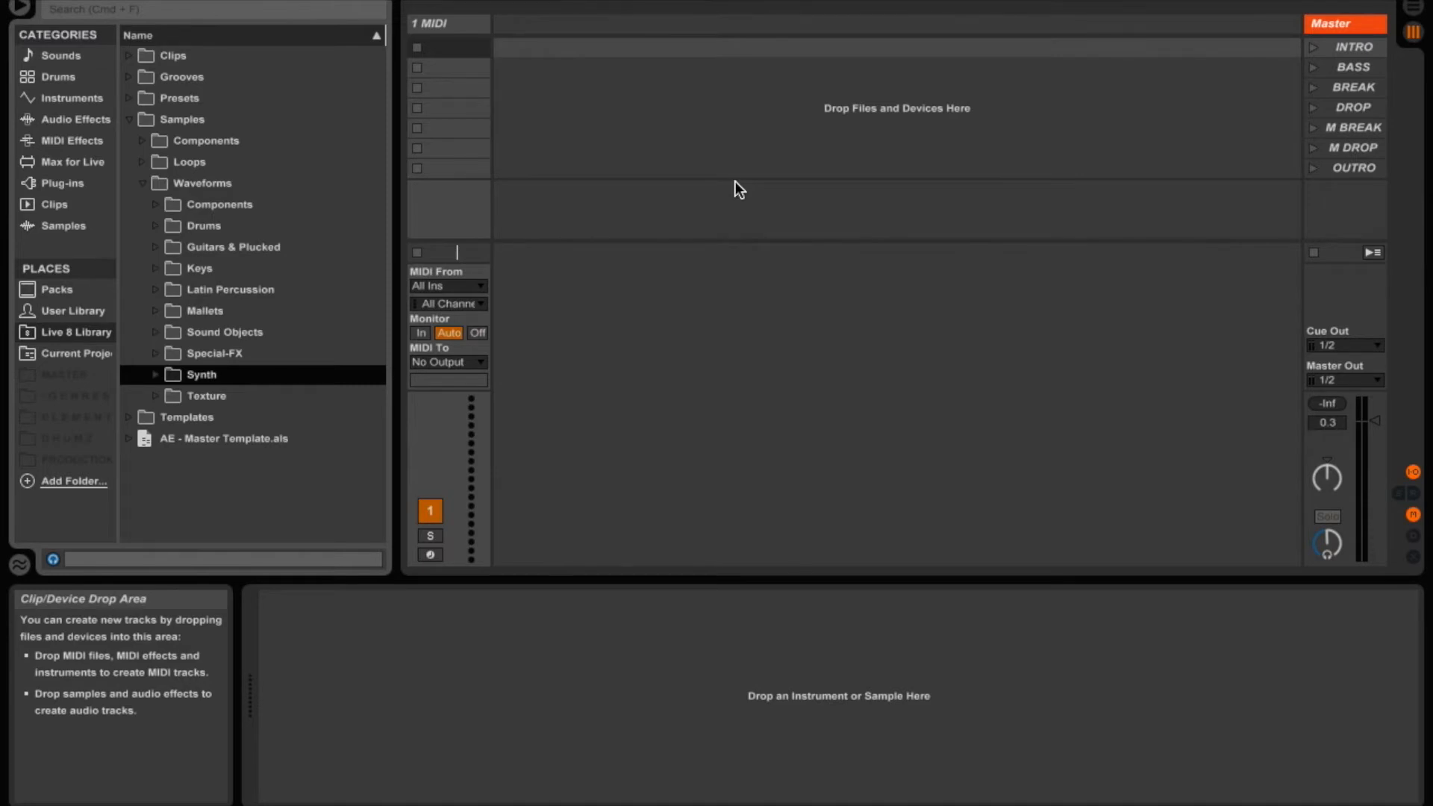
# - Load the A-Kick Remo 1 A.aif sample from the Drums > Kick samples folder onto the MIDI track
pyautogui.click(155, 225)
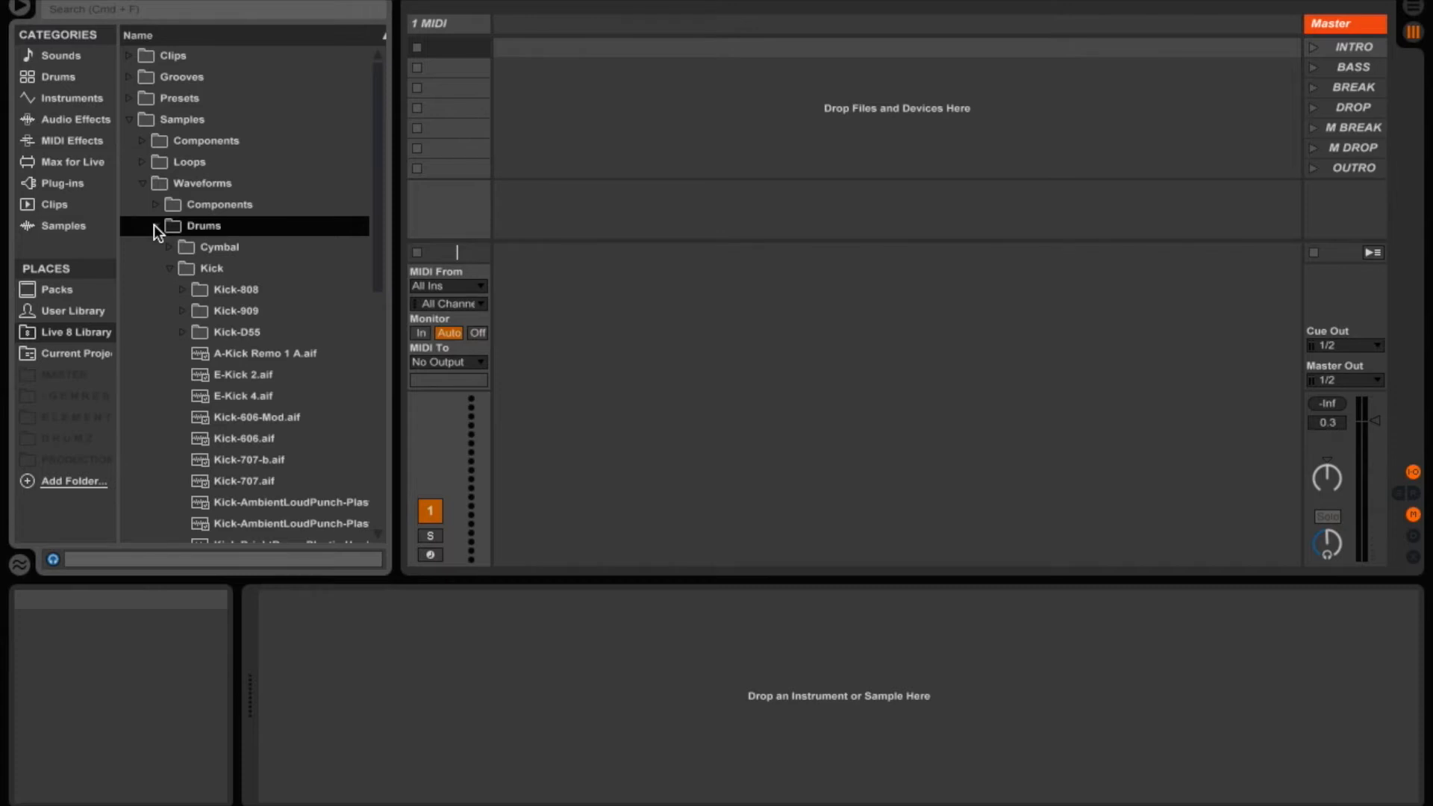
pyautogui.click(249, 358)
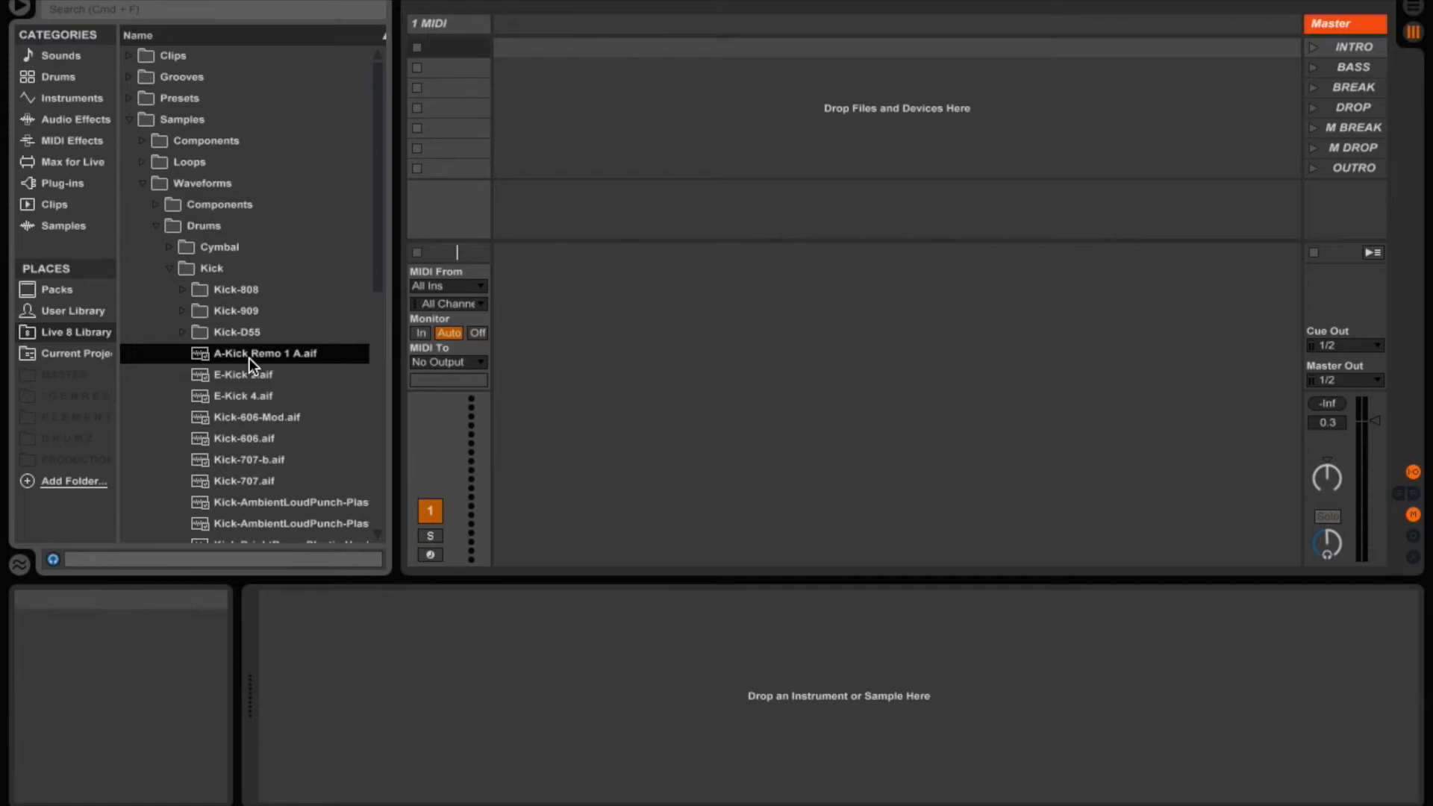
pyautogui.moveTo(249, 358); pyautogui.dragTo(610, 736)
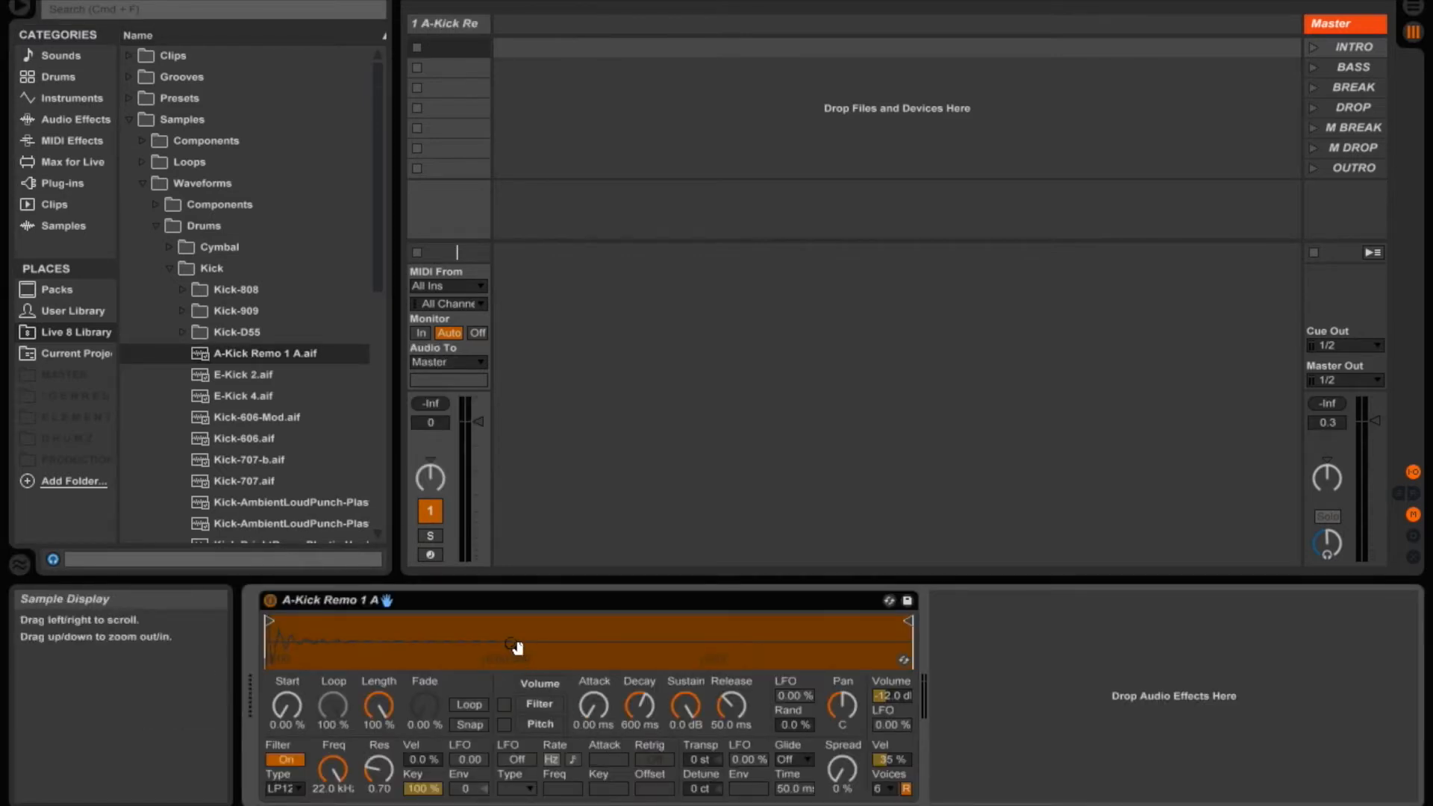
# - Create an empty MIDI clip in the track's first slot and add a C3 note at its start
pyautogui.doubleClick(447, 47)
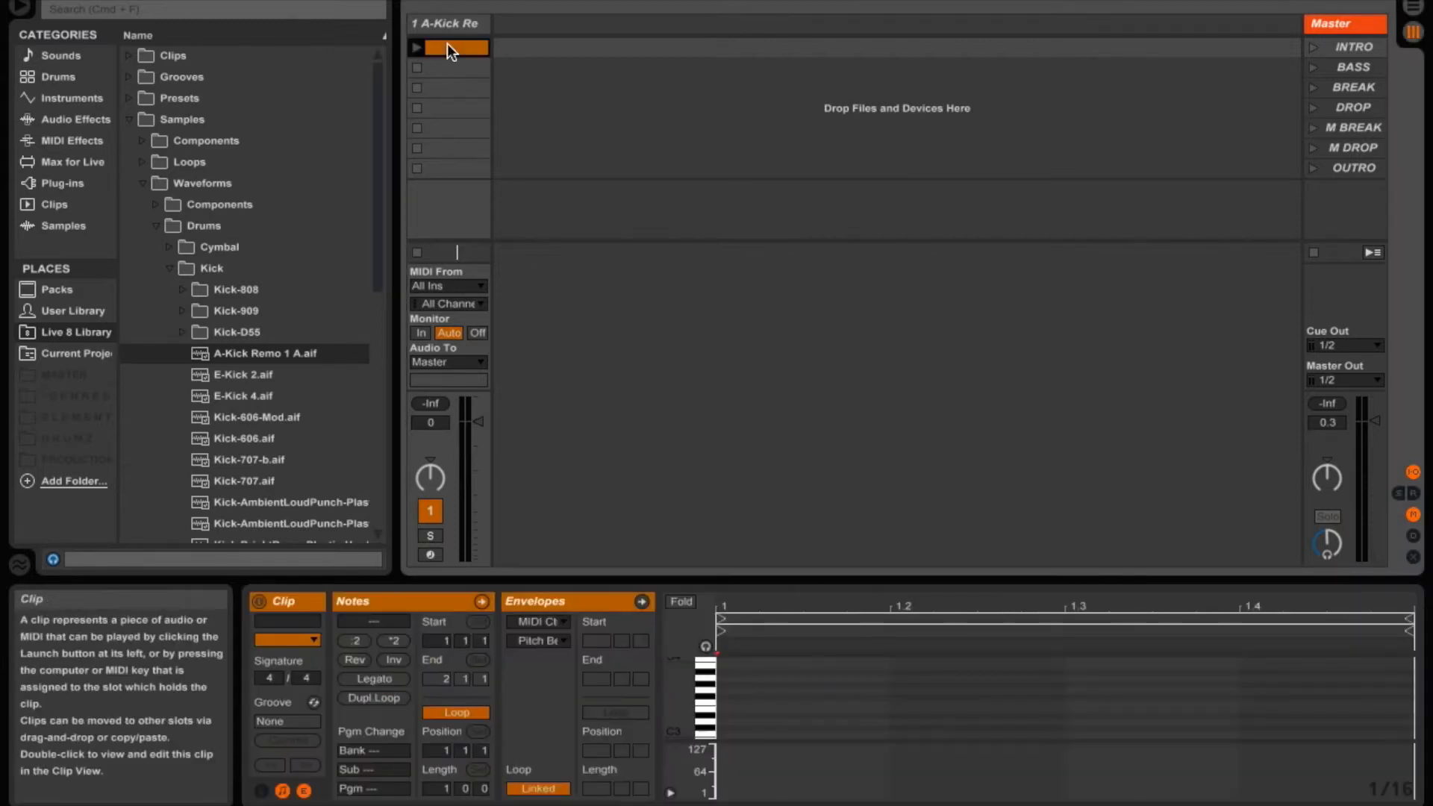
pyautogui.doubleClick(729, 733)
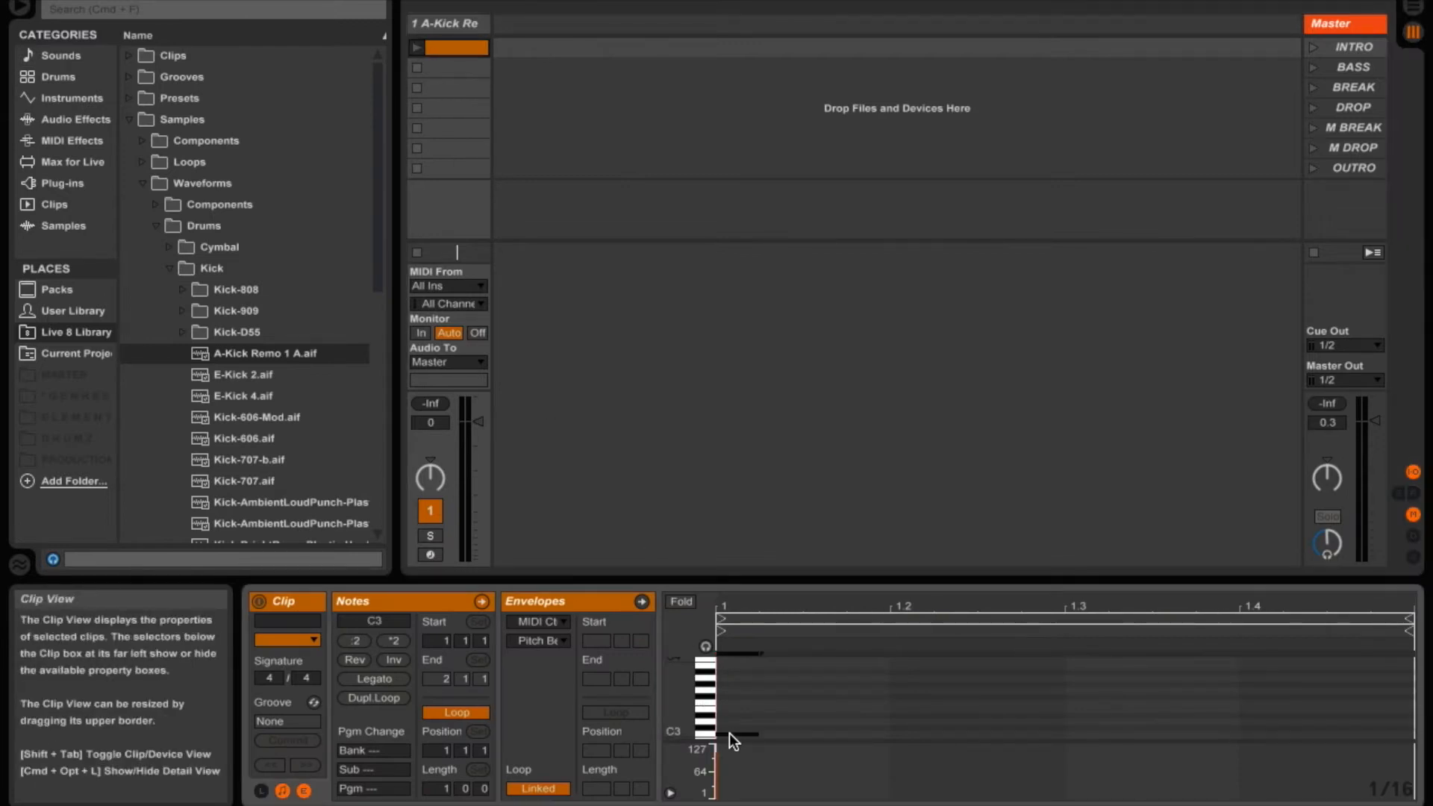
# - Duplicate the C3 note three times, shifting each copy one beat later, to fill every beat of the bar
pyautogui.press('super+d')
pyautogui.press('Right')
pyautogui.press('Right')
pyautogui.press('Right')
pyautogui.press('super+d')
pyautogui.press('Right')
pyautogui.press('Right')
pyautogui.press('Right')
pyautogui.press('super+d')
pyautogui.press('Right')
pyautogui.press('Right')
pyautogui.press('Right')
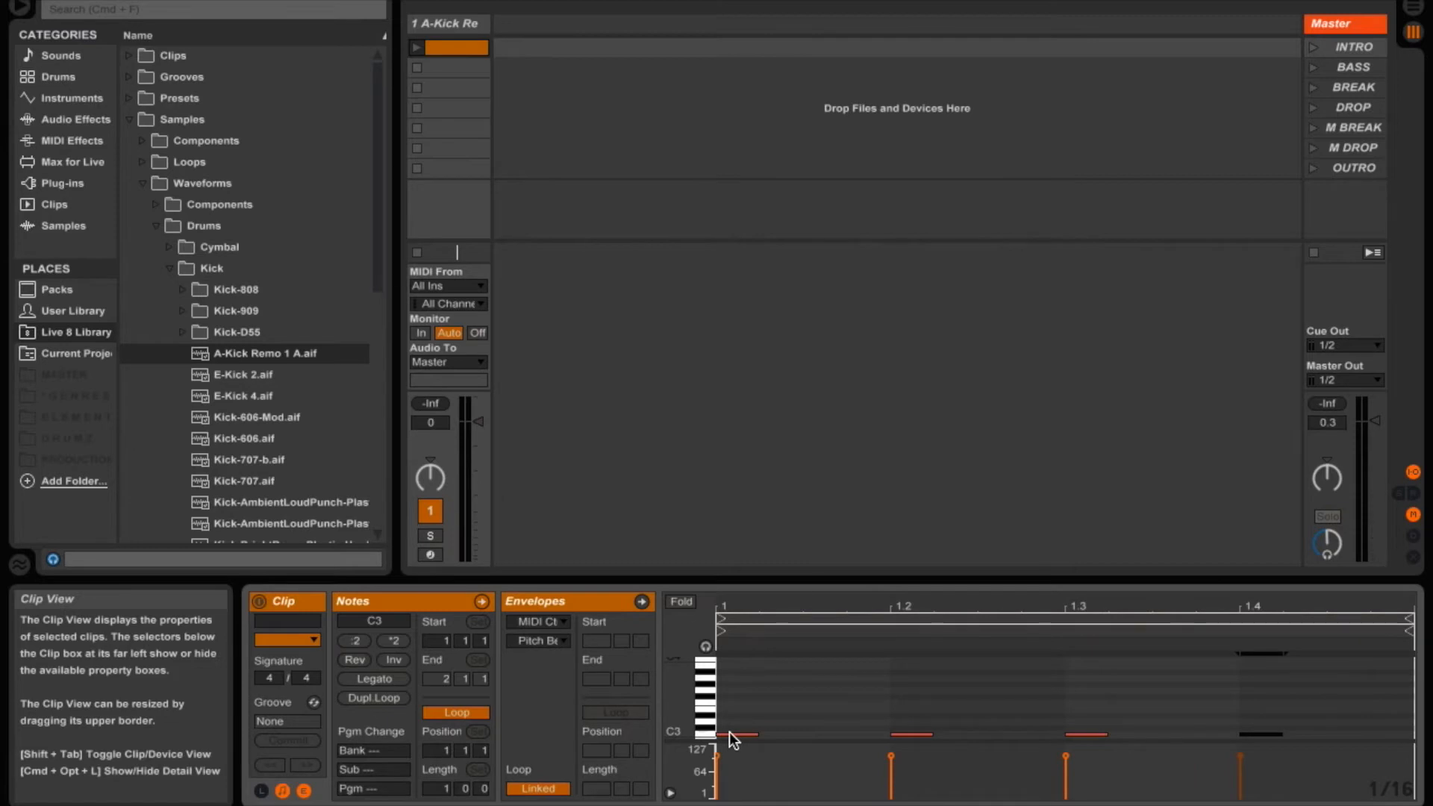
# - Launch the kick clip, open the track's Simpler, and raise the Simpler's output volume in small steps
pyautogui.click(415, 48)
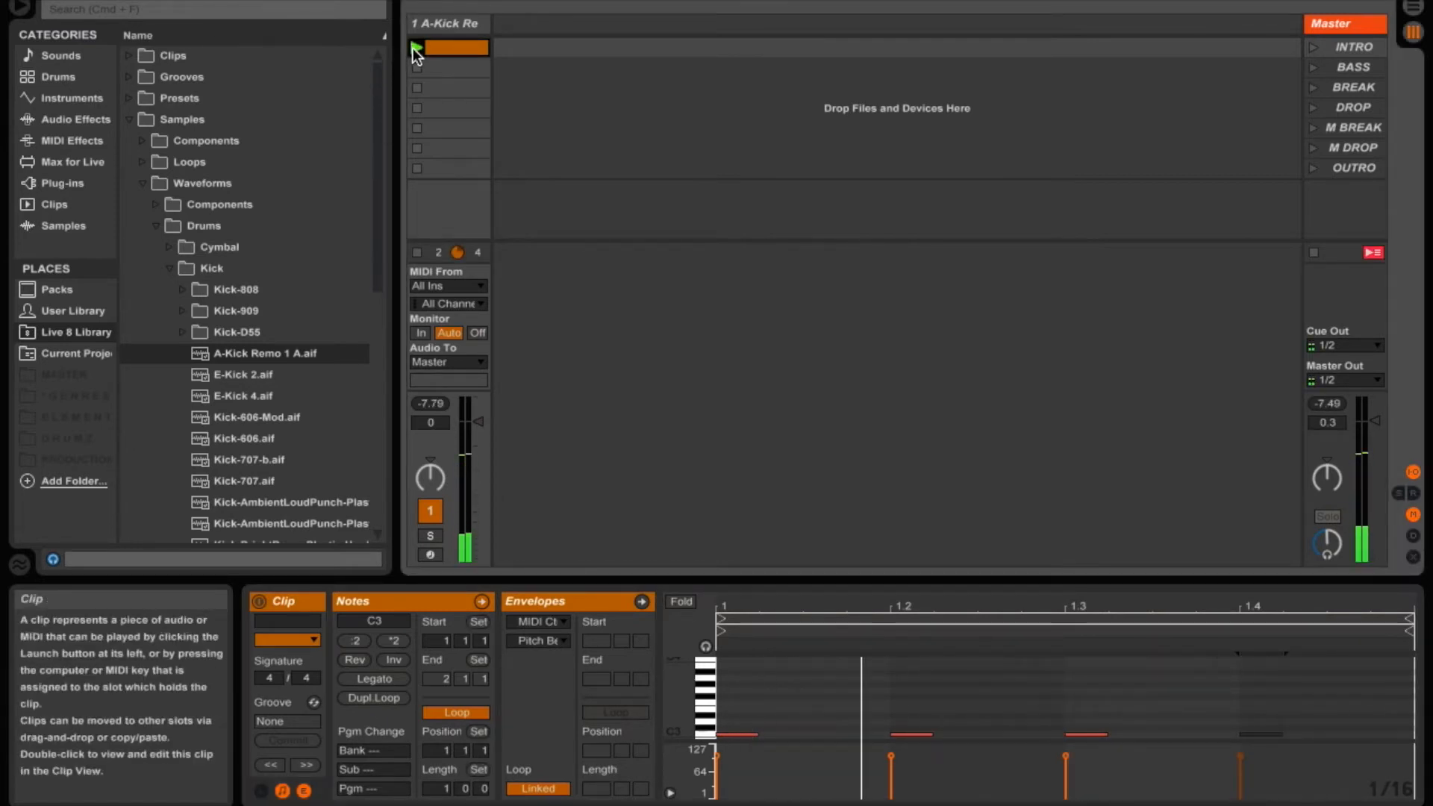
pyautogui.doubleClick(444, 24)
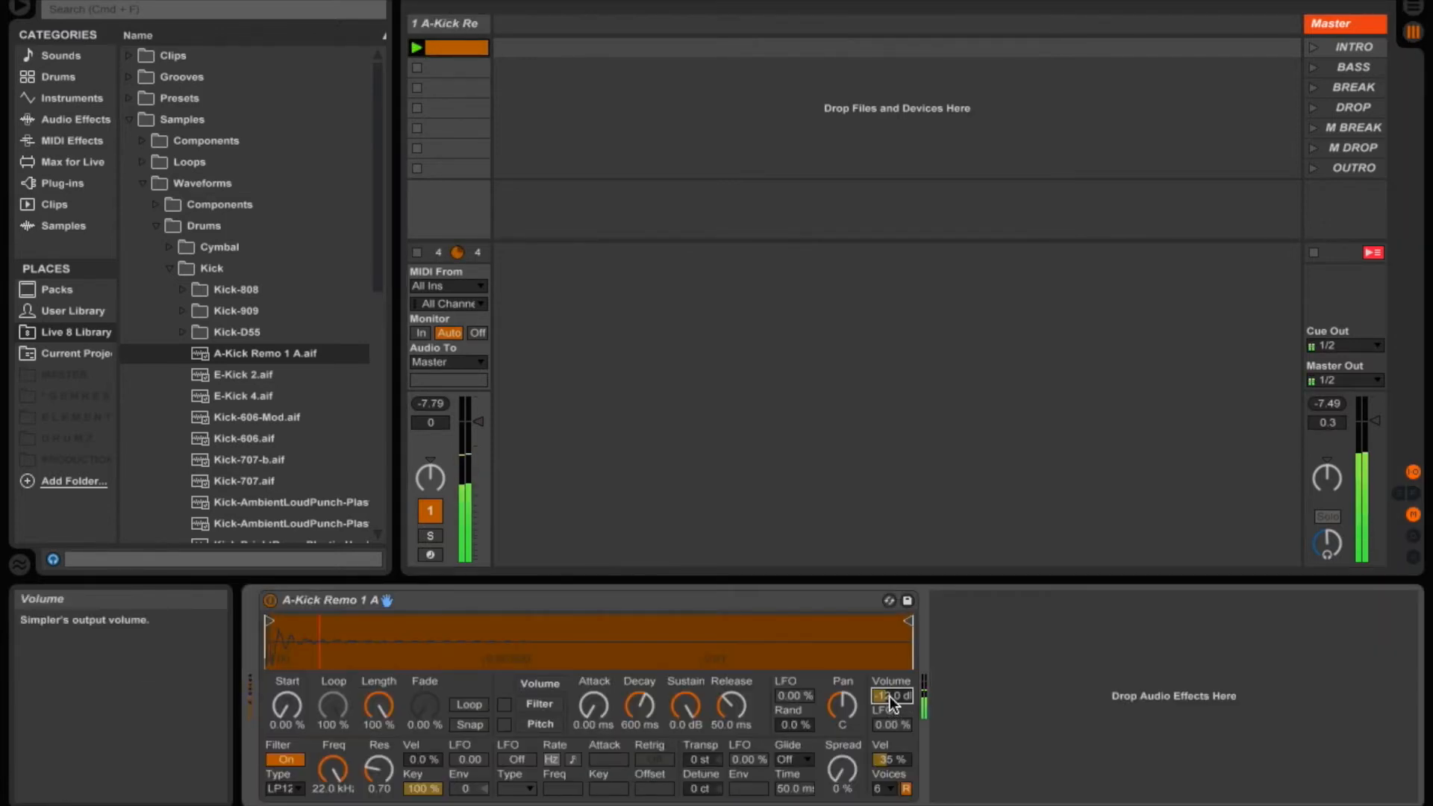
pyautogui.press('Up')
pyautogui.press('Up')
pyautogui.press('Up')
pyautogui.press('Up')
pyautogui.press('Up')
pyautogui.press('Up')
pyautogui.press('Up')
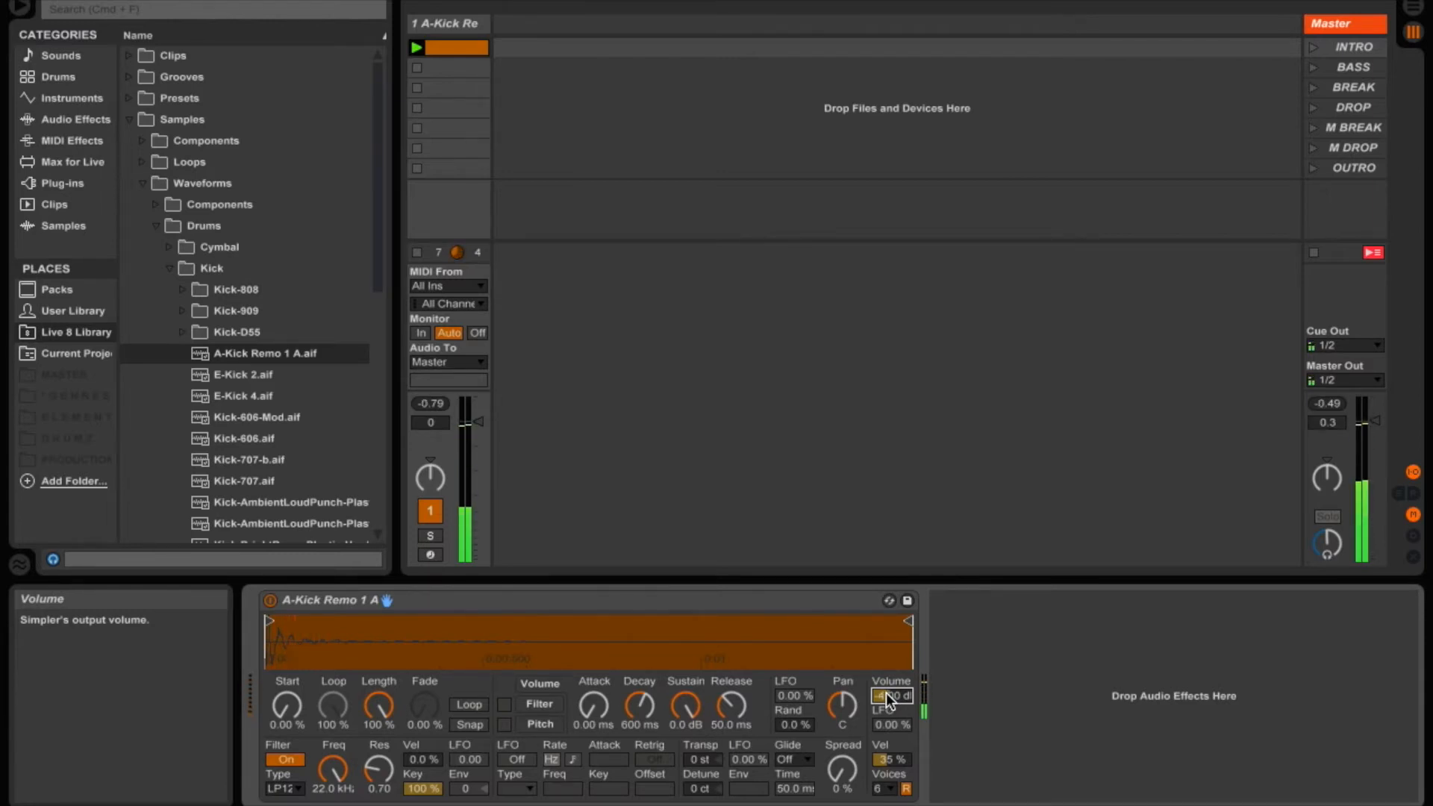
pyautogui.press('Up')
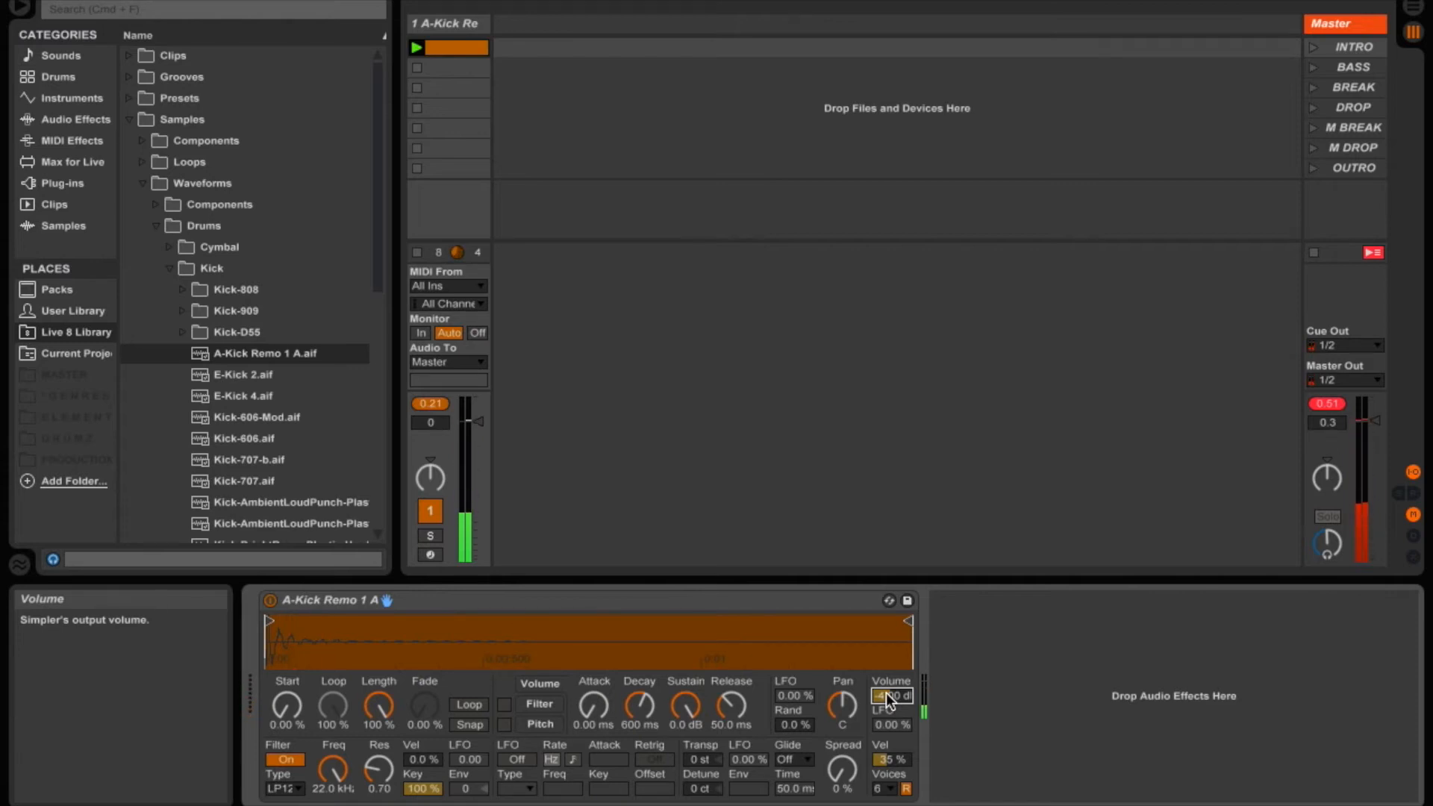
# - Set the kick track's volume to -1.0 dB
pyautogui.click(431, 404)
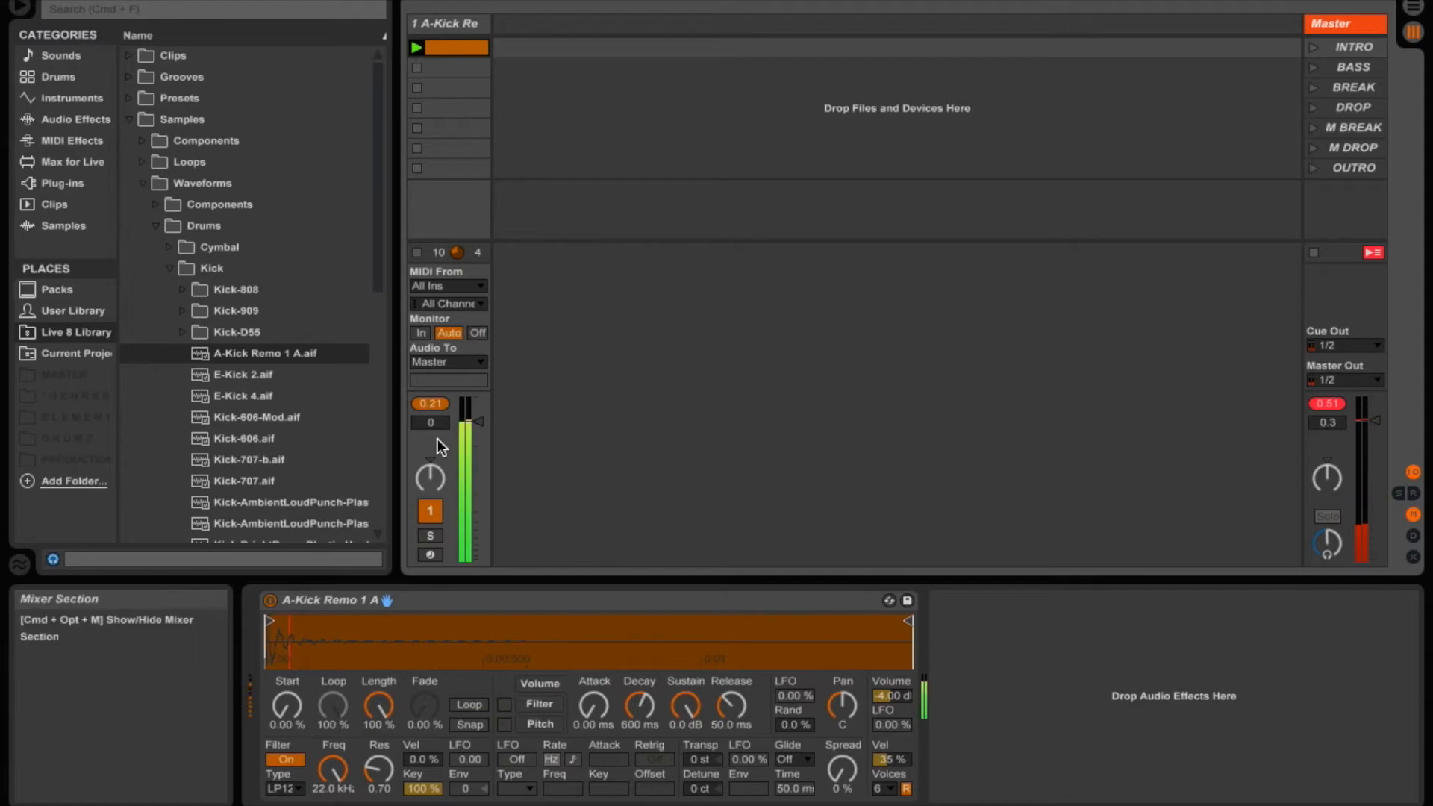
pyautogui.click(438, 426)
pyautogui.press('Down')
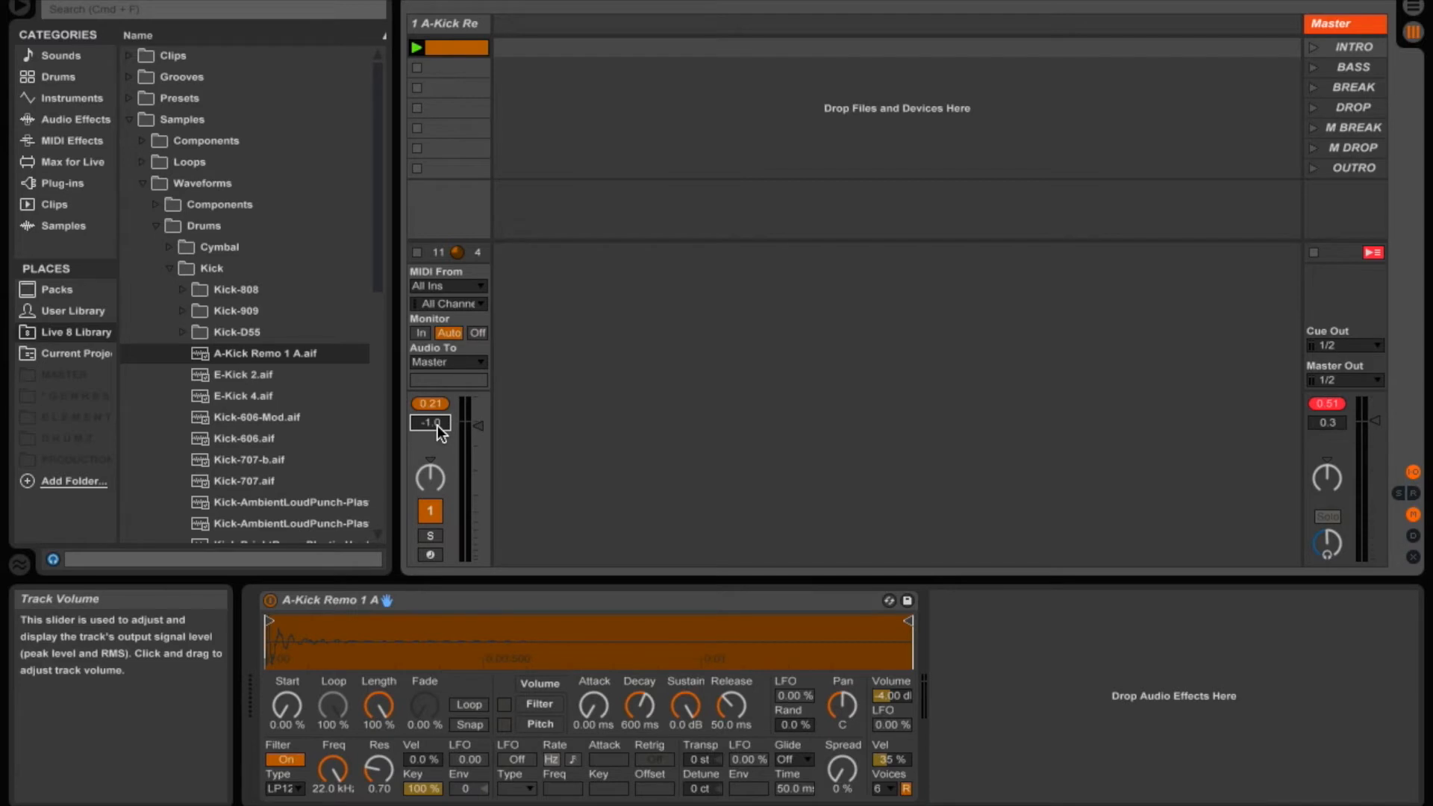
# - Name the kick track SIDECHAIN and route its audio output to Sends Only
pyautogui.click(449, 23)
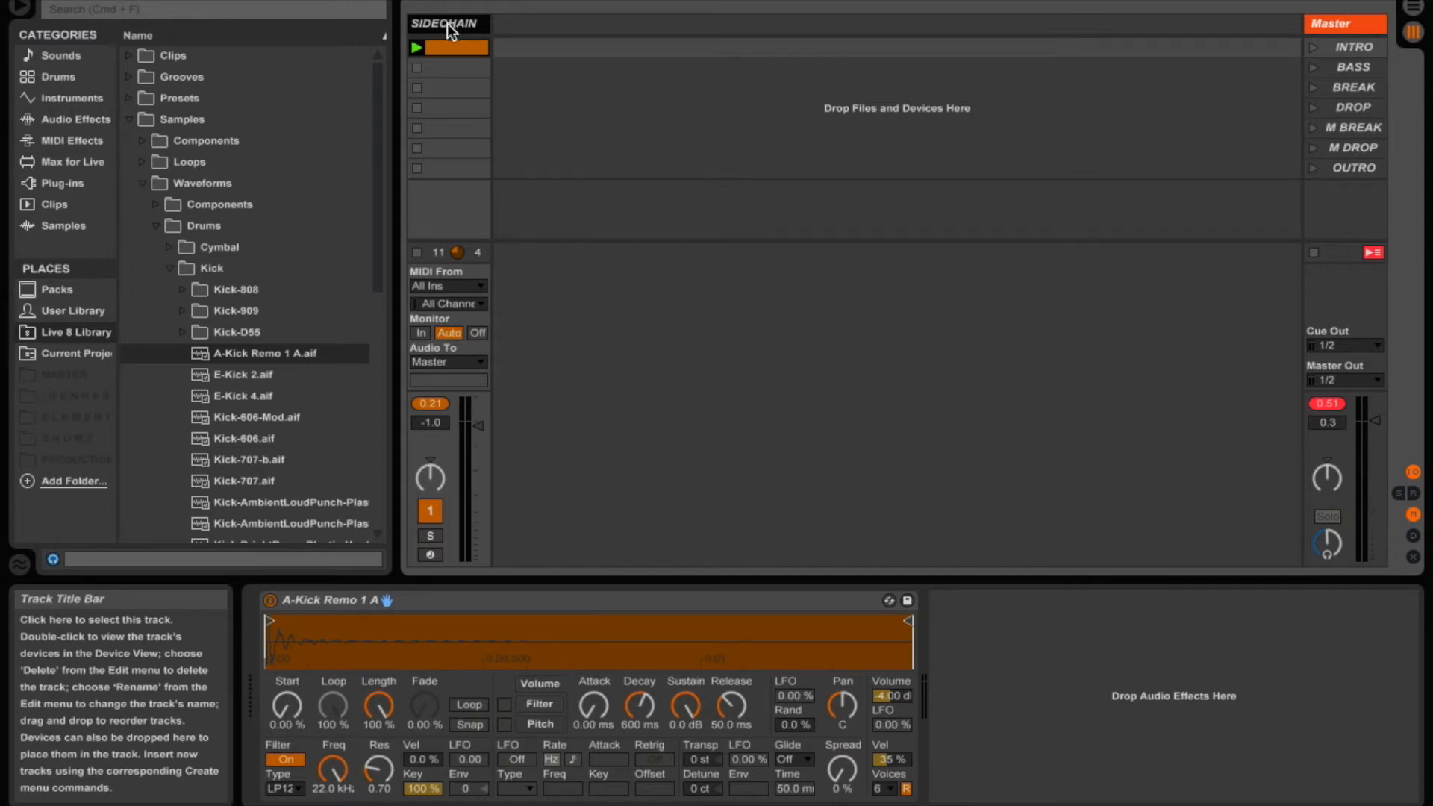
pyautogui.click(463, 361)
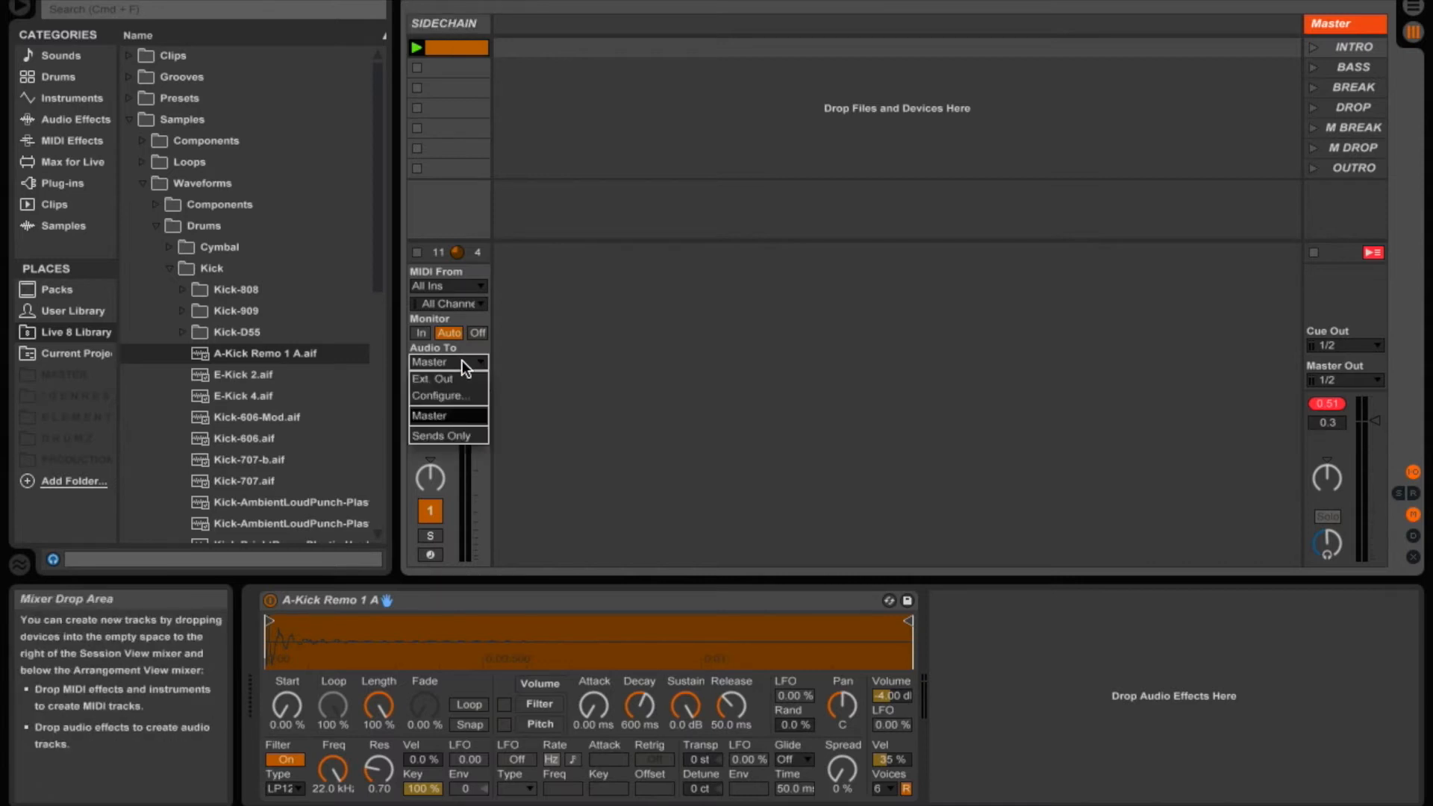
pyautogui.click(458, 435)
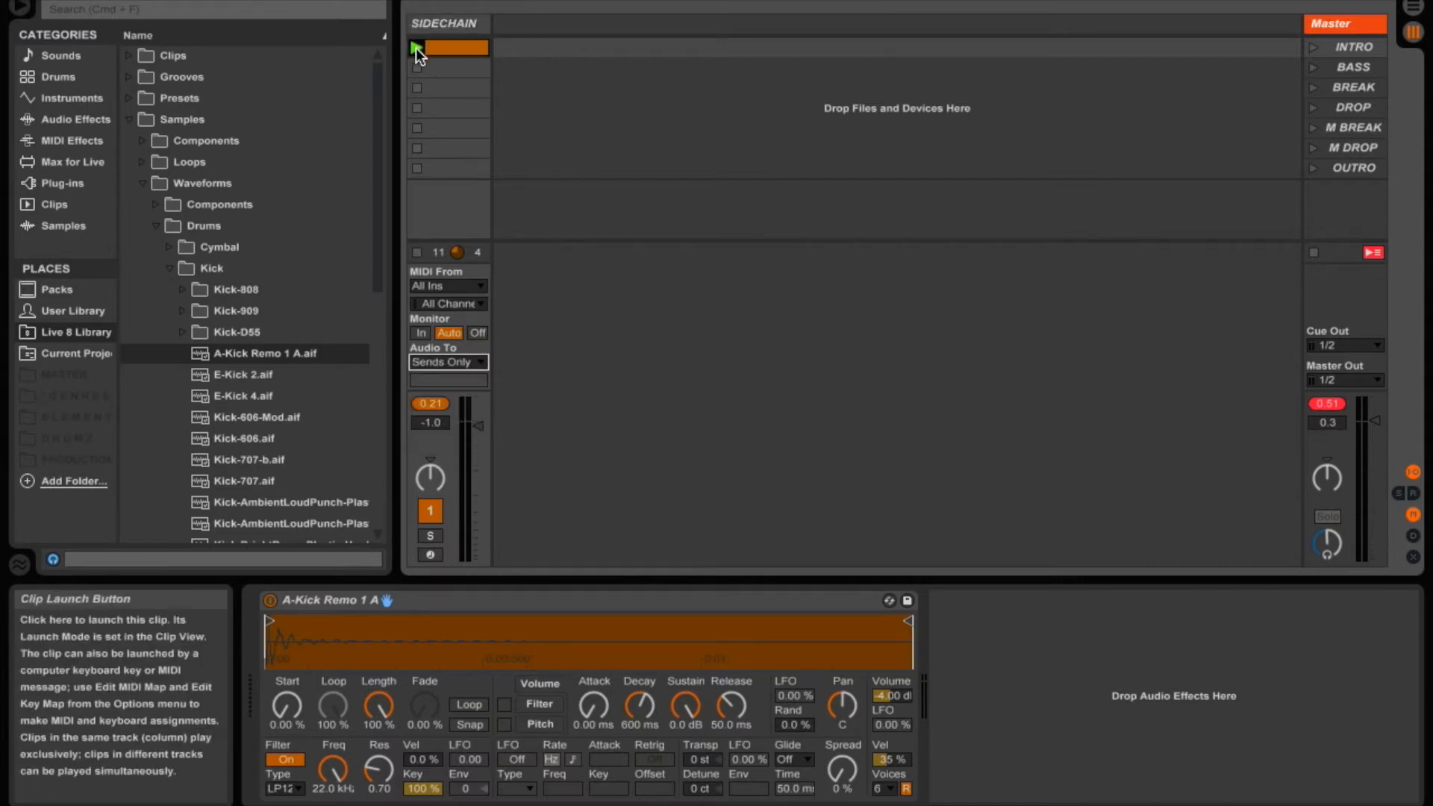
# - Duplicate the SIDECHAIN track and rename the copy SIDECHAIN 1
pyautogui.click(416, 48)
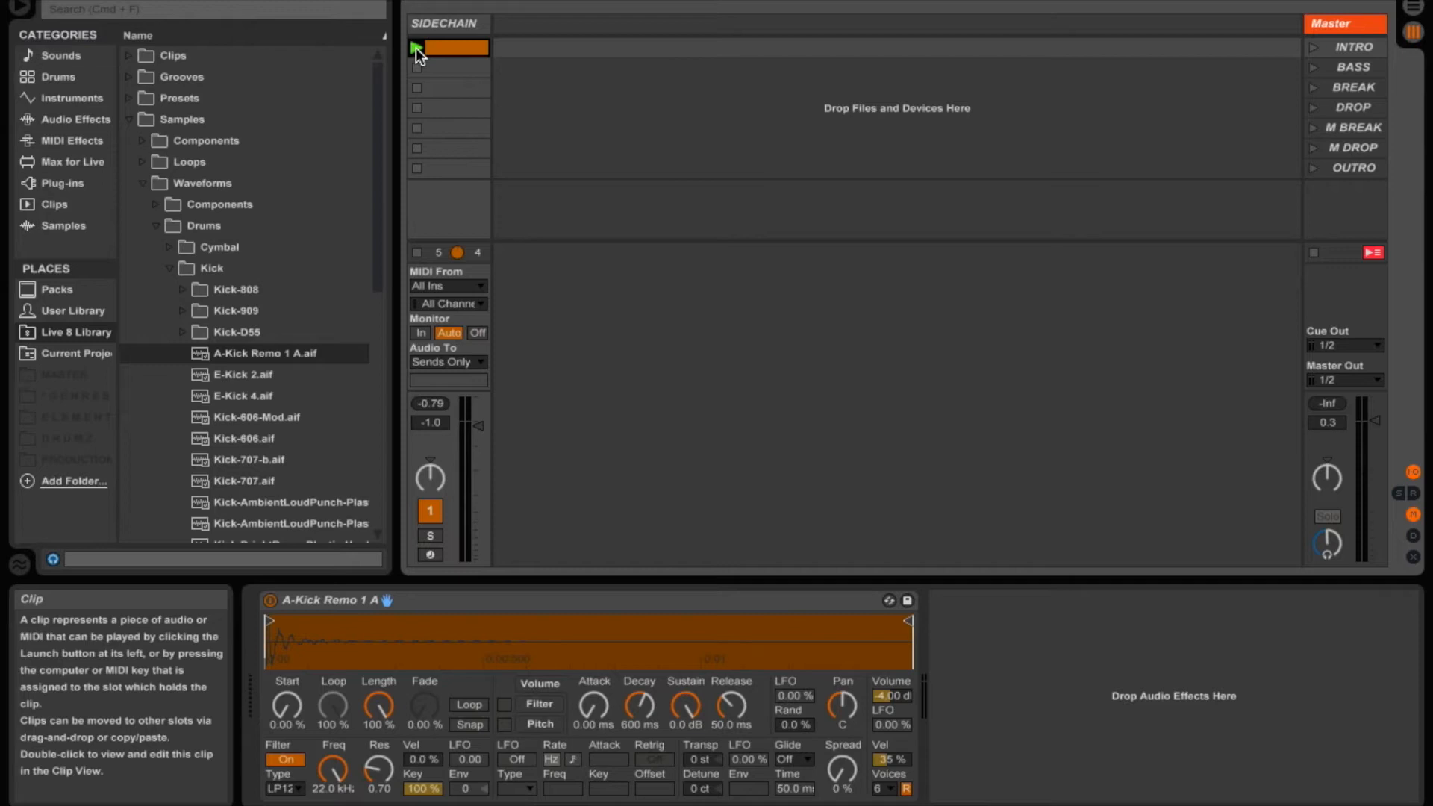
pyautogui.click(454, 22)
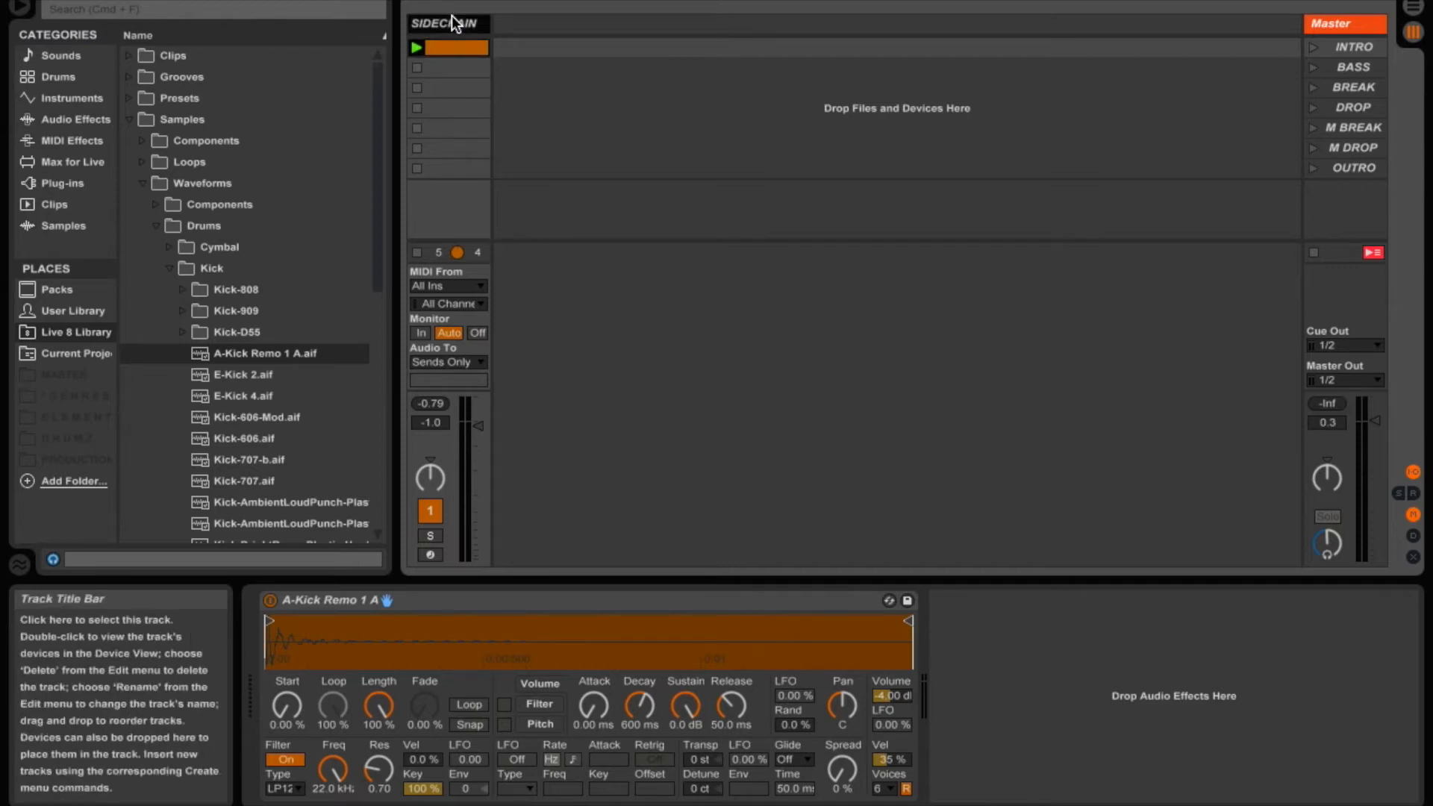
pyautogui.press('super+d')
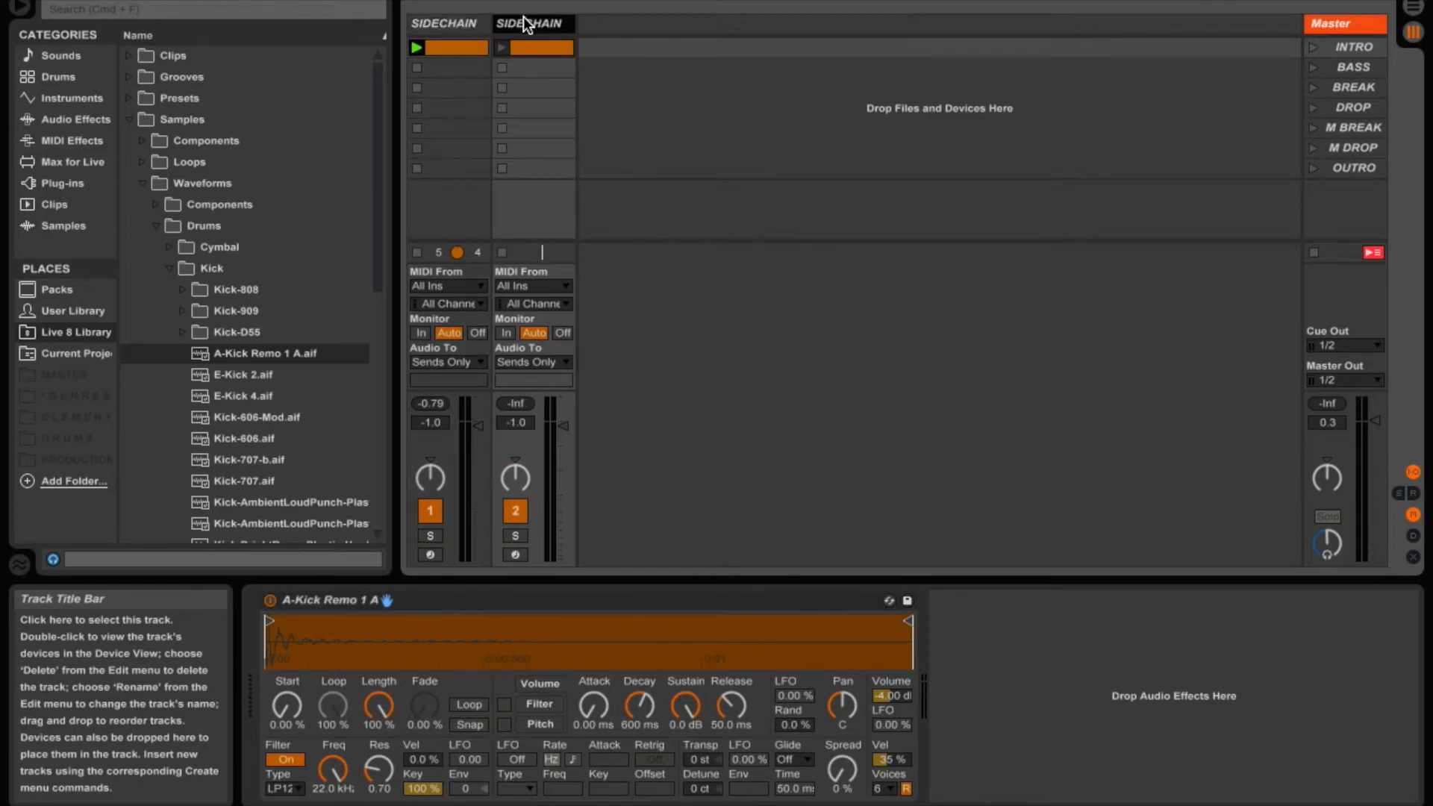
pyautogui.press('super+r')
pyautogui.press('BackSpace')
pyautogui.write('SIDECHAIN')
pyautogui.write(' 1')
pyautogui.press('Return')
# - In the SIDECHAIN 1 clip, delete the kick notes on beats 2 and 4
pyautogui.click(531, 46)
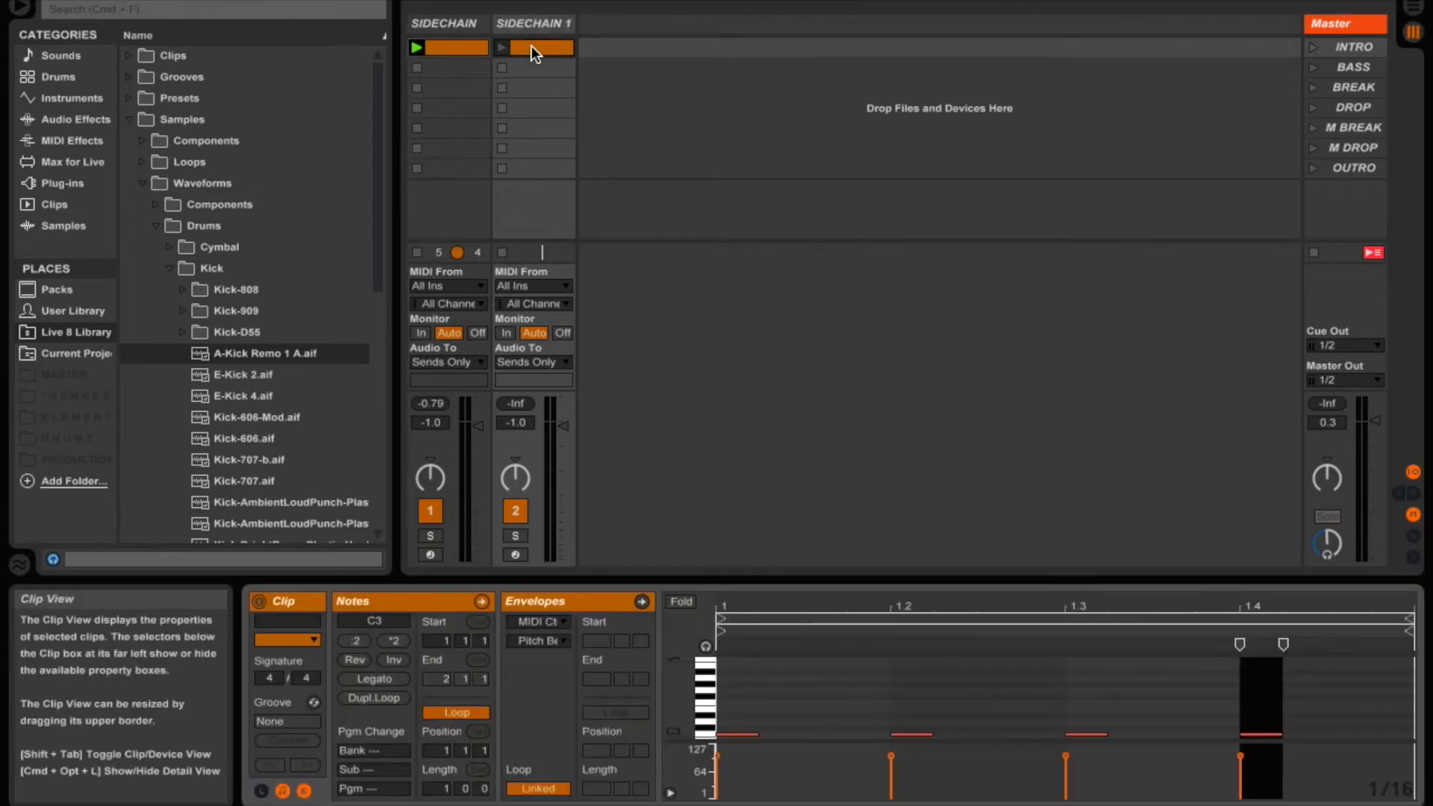
pyautogui.moveTo(804, 702); pyautogui.dragTo(942, 741)
pyautogui.press('Delete')
pyautogui.moveTo(1215, 699); pyautogui.dragTo(1314, 740)
pyautogui.press('Delete')
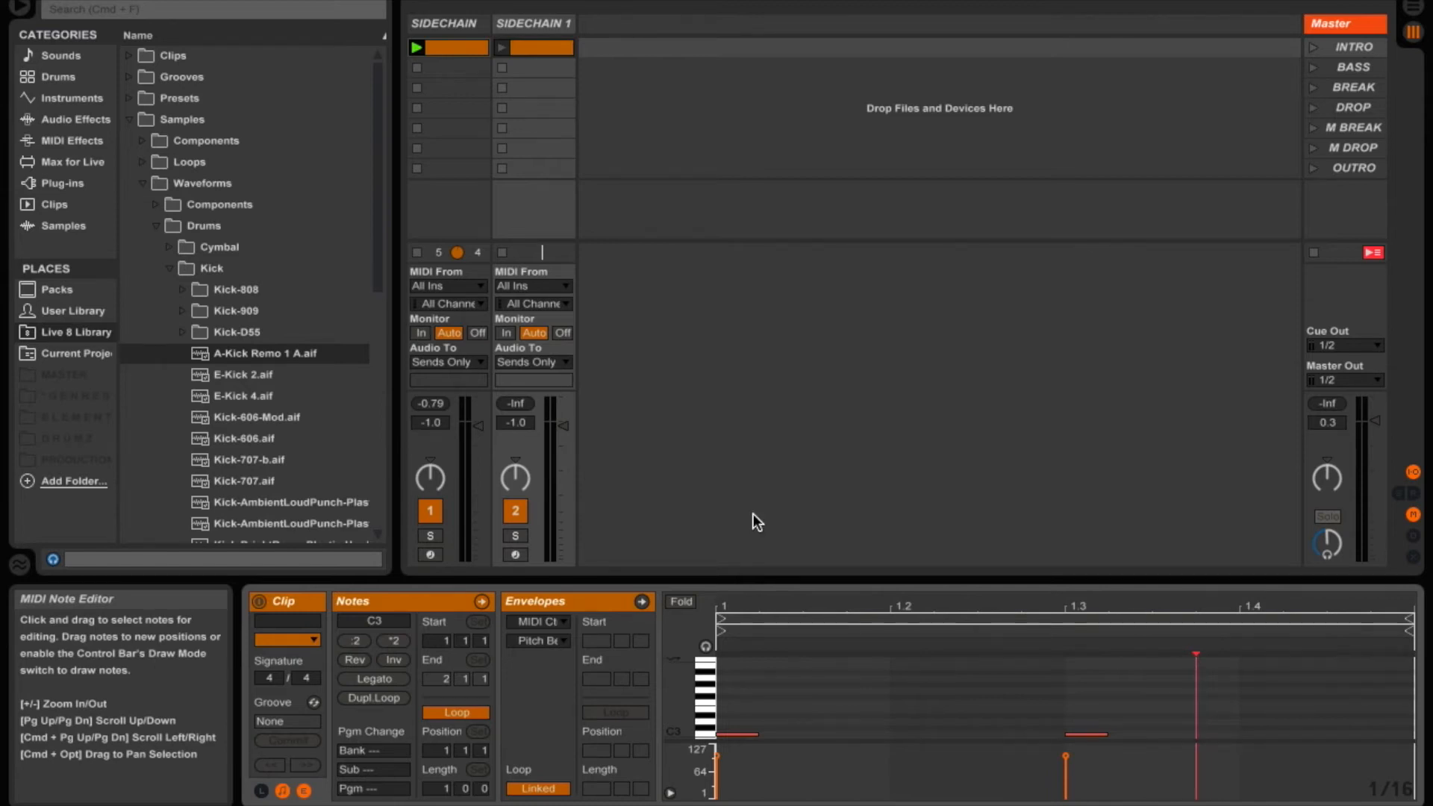
# - Group the SIDECHAIN and SIDECHAIN 1 tracks together
pyautogui.click(446, 22)
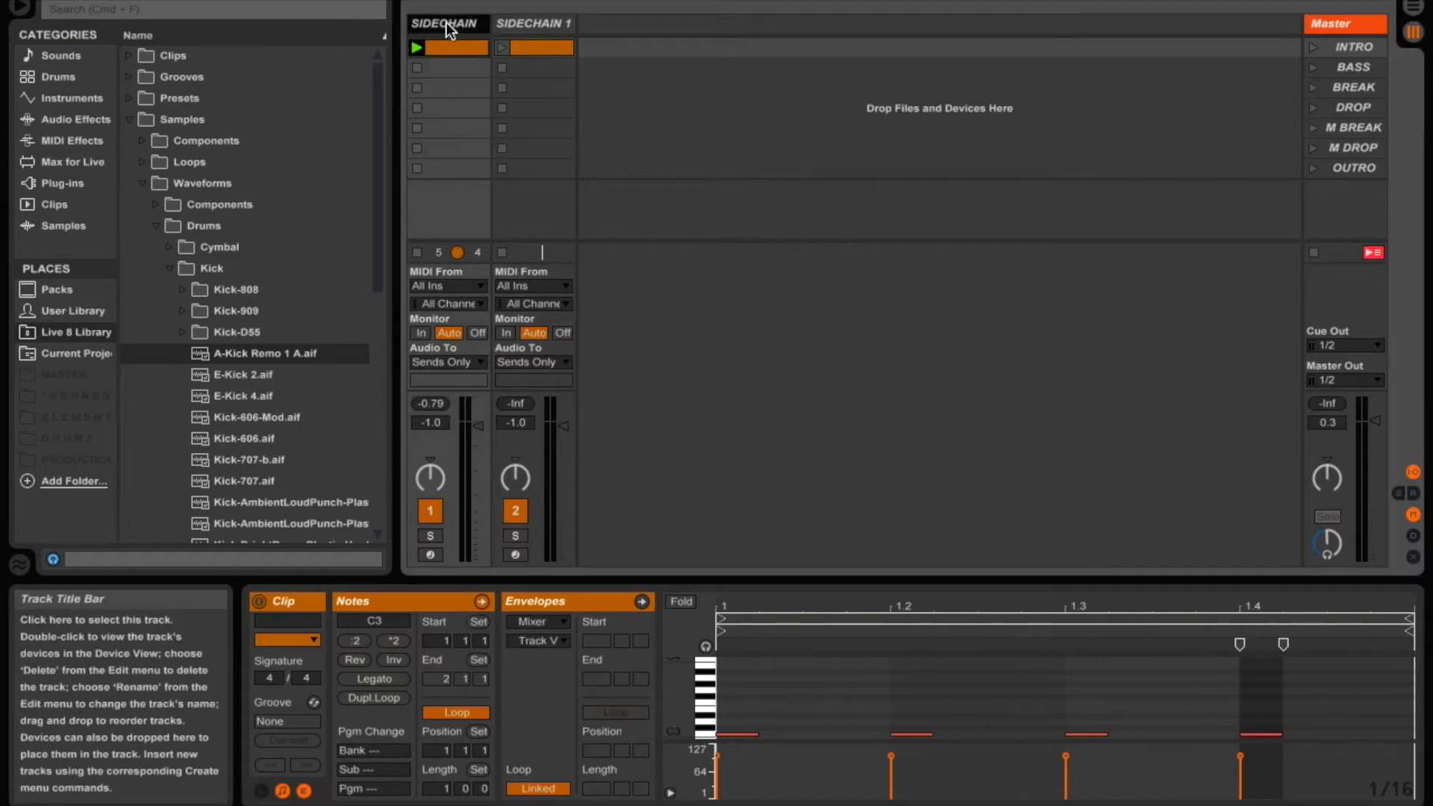
pyautogui.keyDown('shift'); pyautogui.click(513, 21); pyautogui.keyUp('shift')
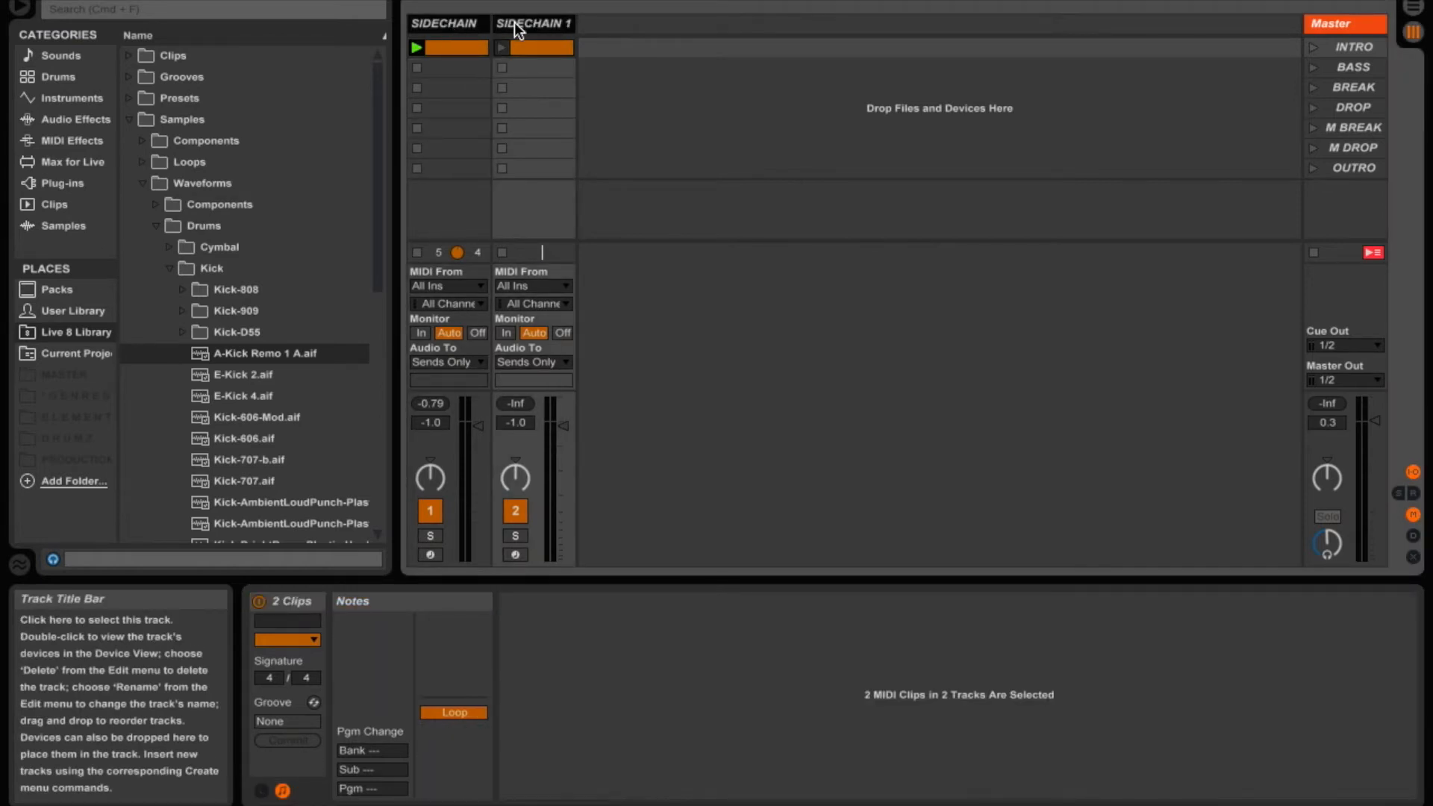
pyautogui.press('super+g')
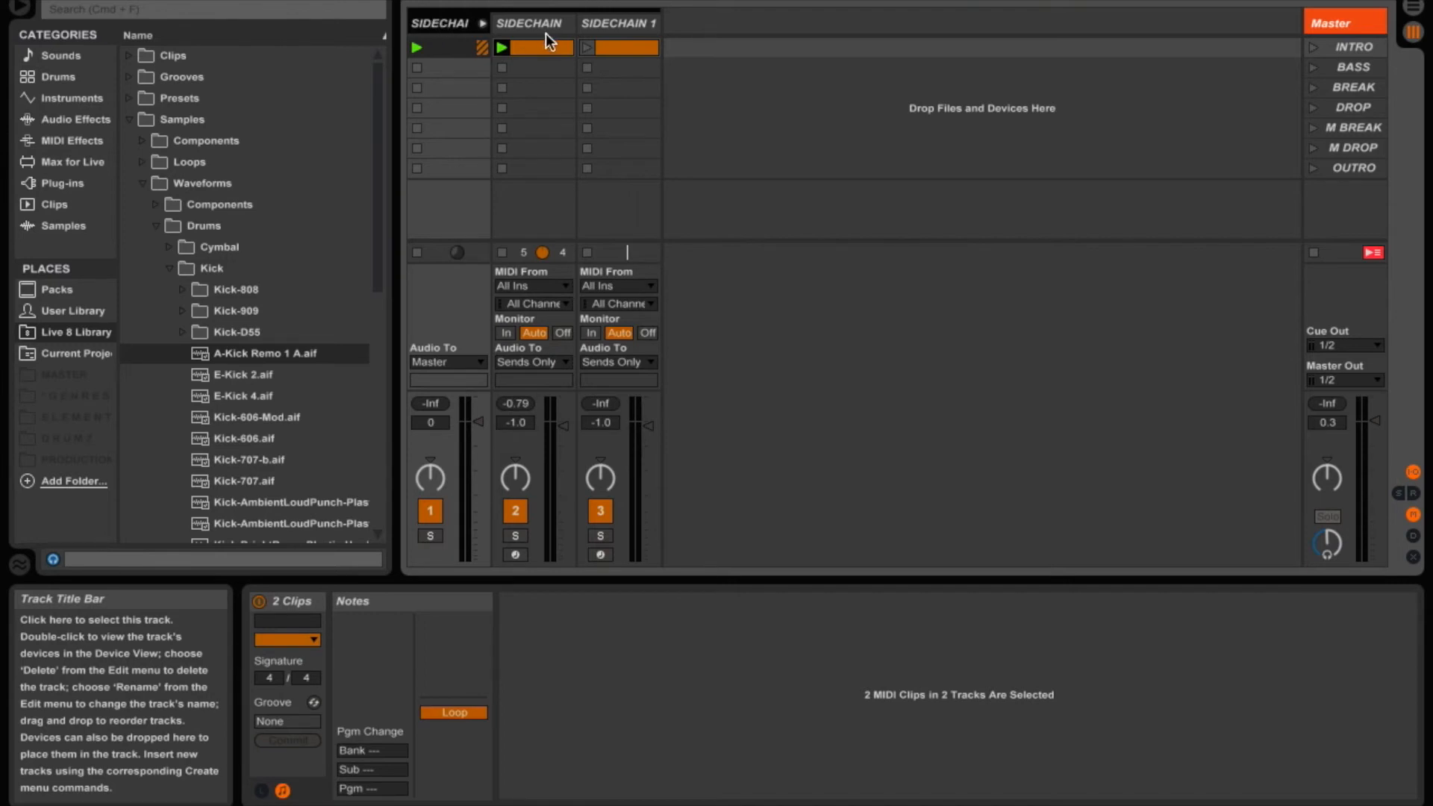
# - Launch the SIDECHAIN 1 clip and drop Smooth Synth - C0 - 1.aif into a new audio track
pyautogui.click(588, 47)
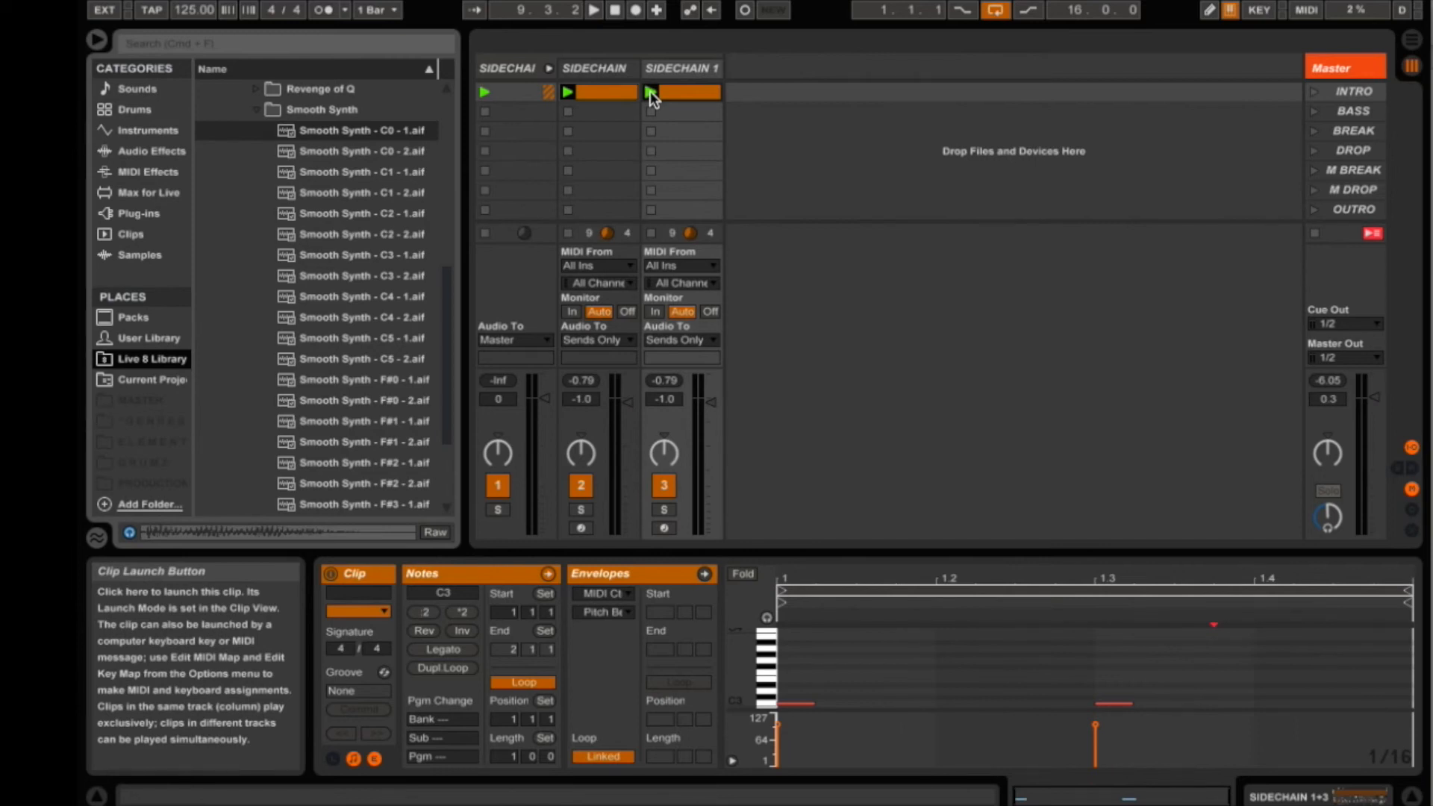
pyautogui.moveTo(359, 131); pyautogui.dragTo(756, 89)
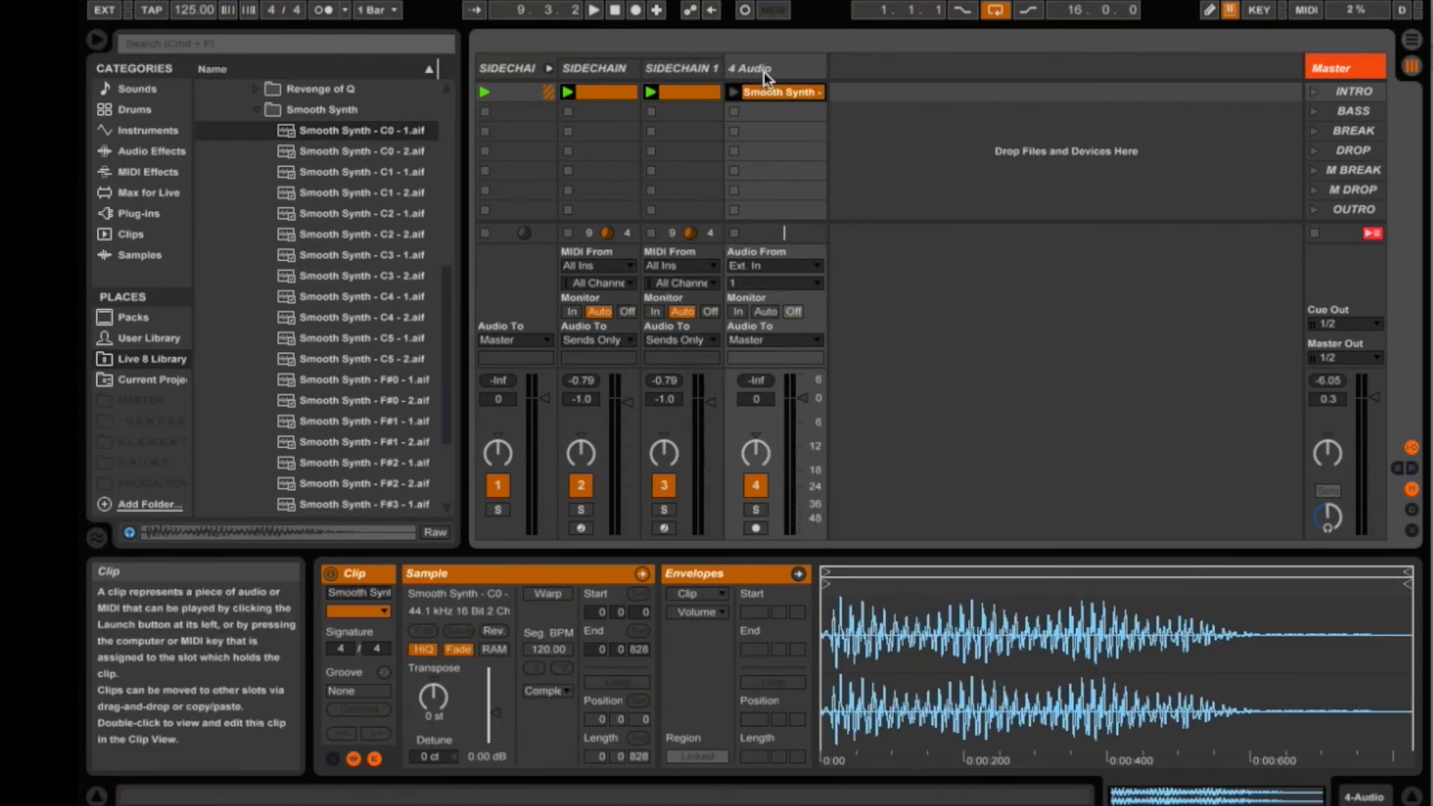
# - Enable Warp and Loop on the synth clip and shorten the loop to end at 1.2
pyautogui.click(548, 593)
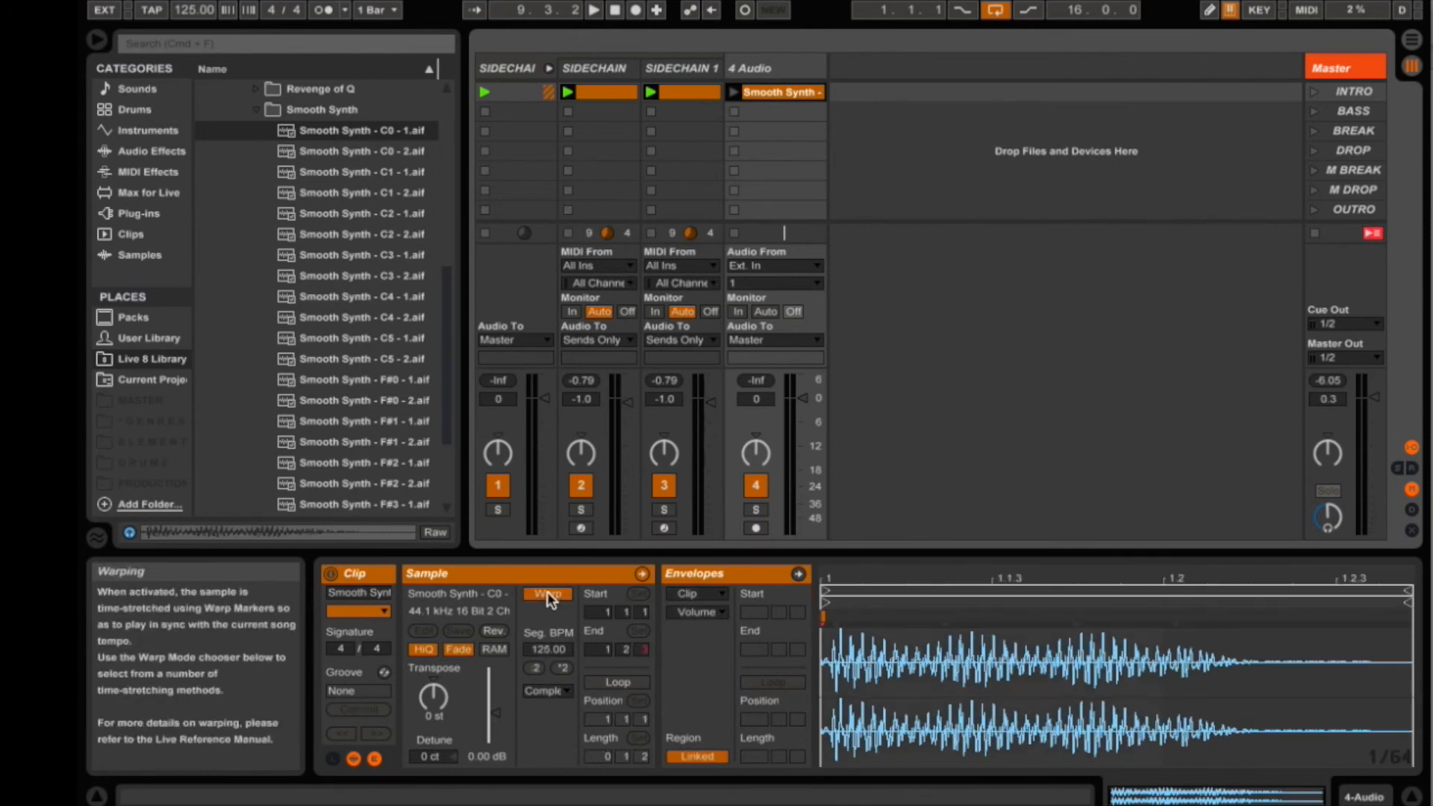
pyautogui.click(617, 682)
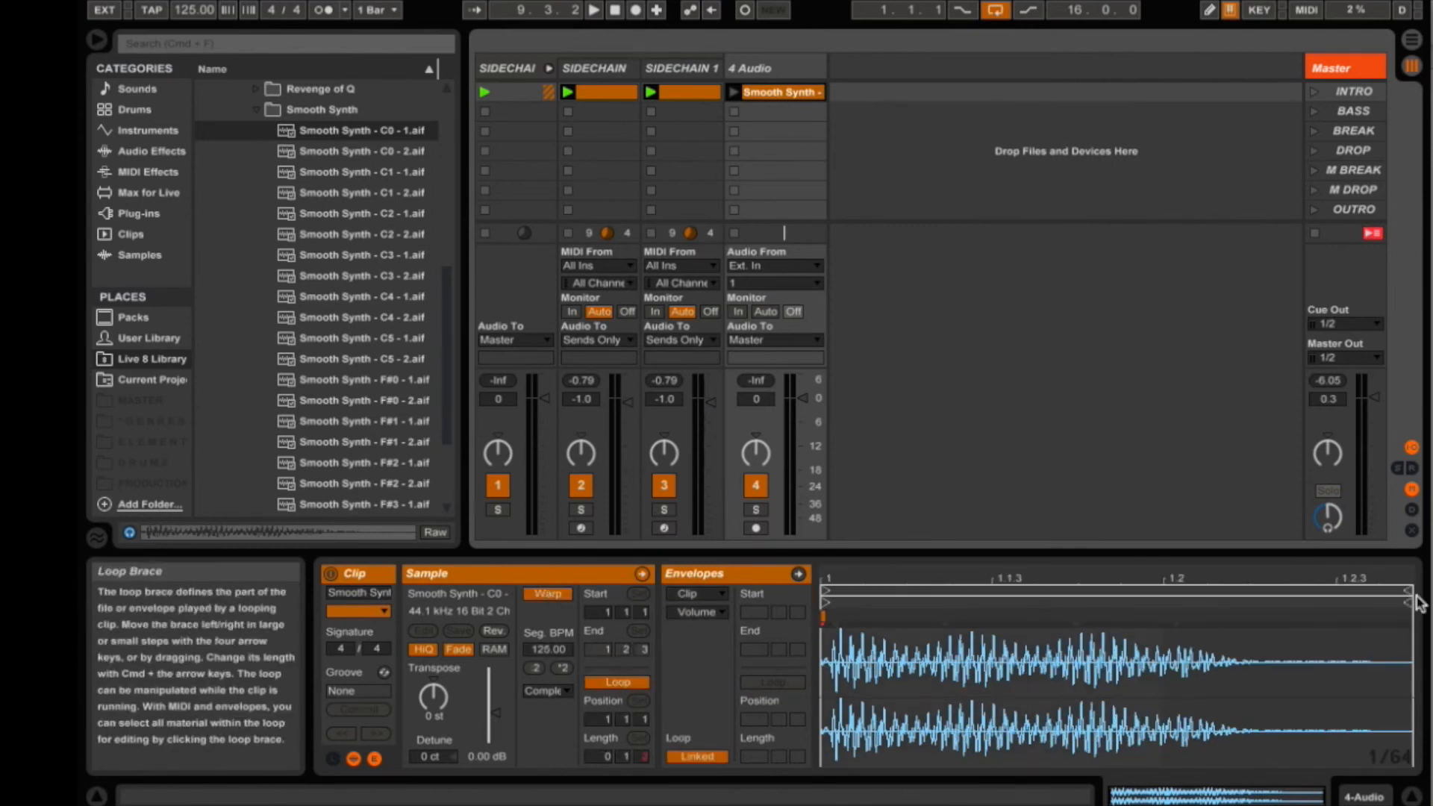
pyautogui.moveTo(1408, 602); pyautogui.dragTo(1165, 603)
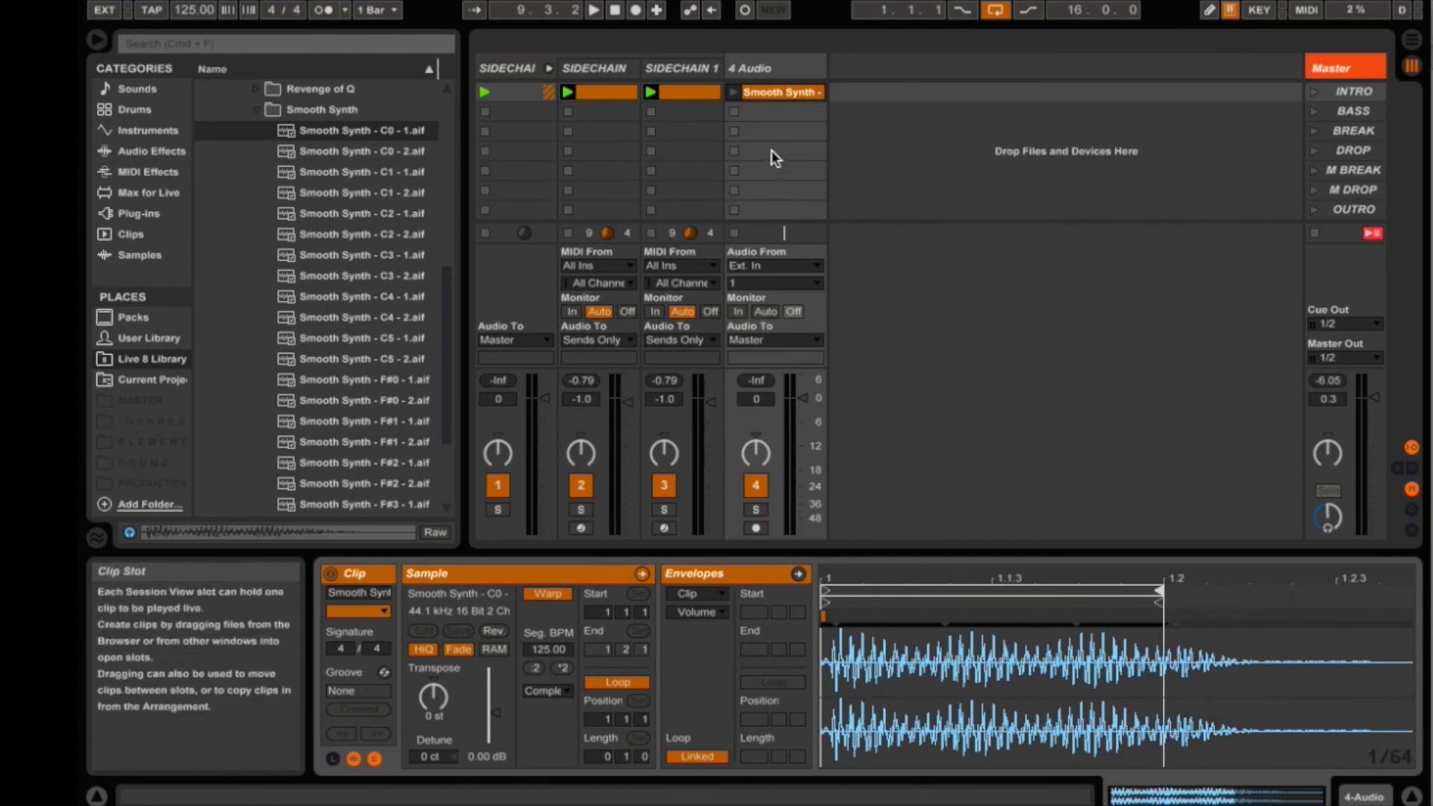
# - Set the 4 Audio track volume to -12.8 dB and launch the synth clip
pyautogui.click(795, 446)
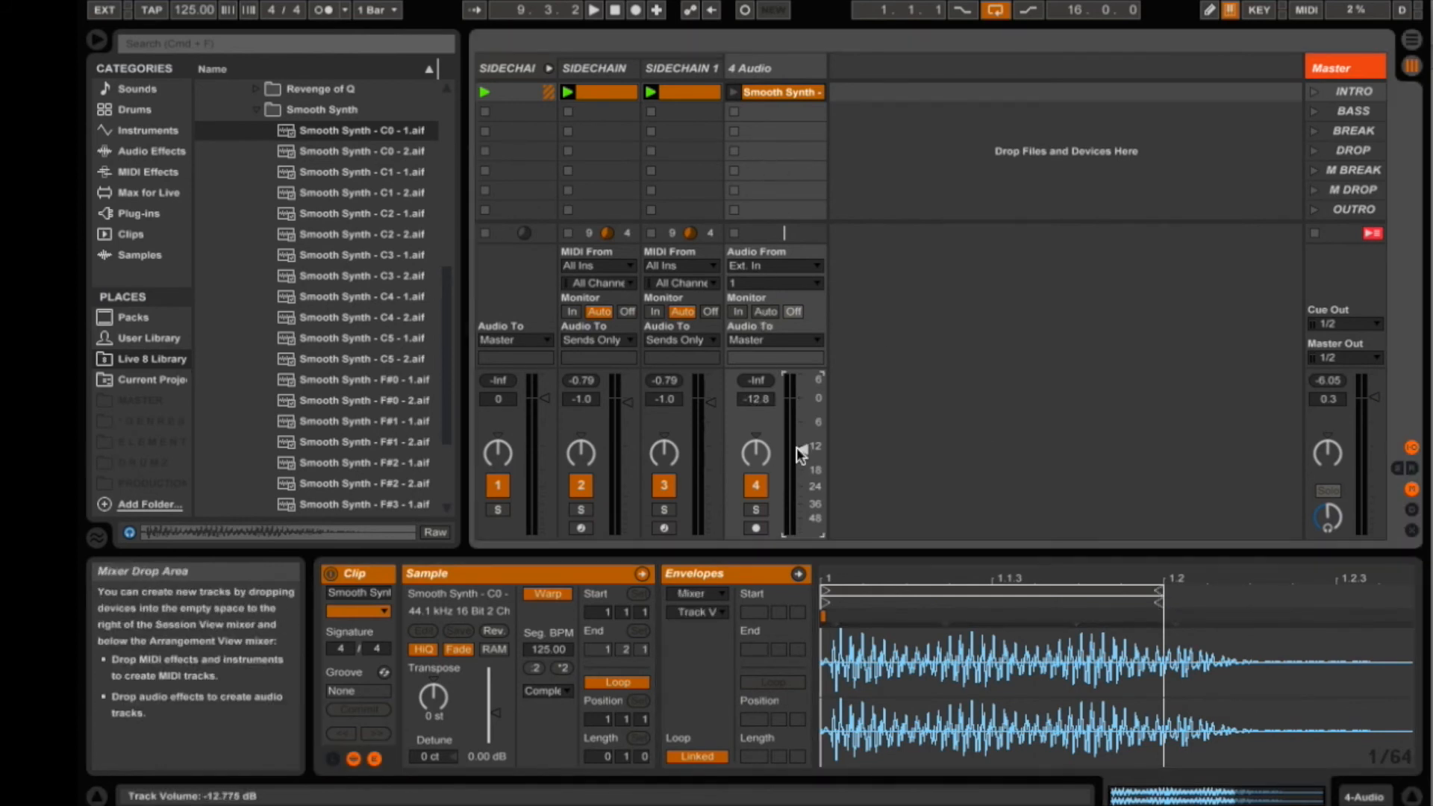
pyautogui.click(734, 92)
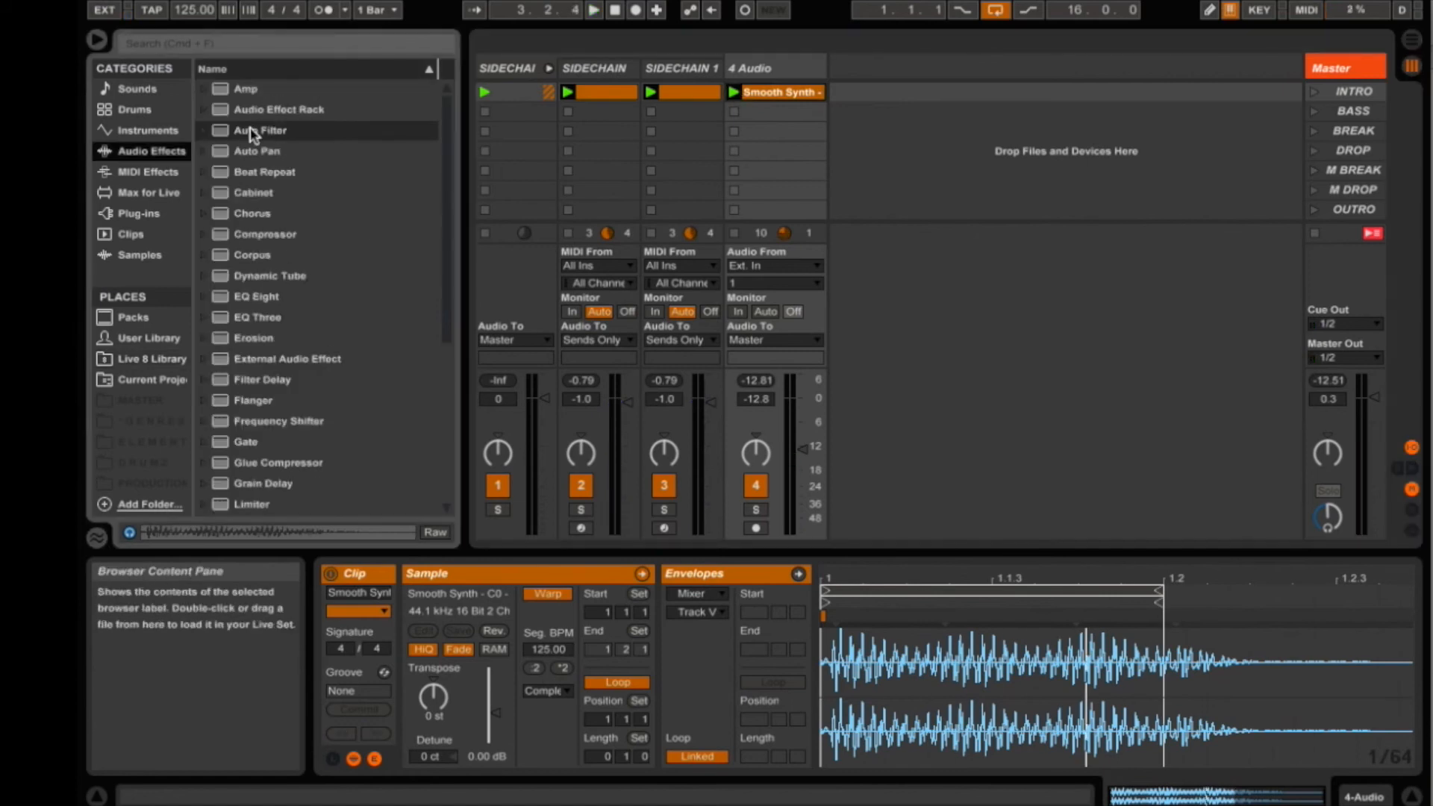
# - Add an Auto Filter to the 4 Audio track and lower its cutoff to about 265 Hz
pyautogui.click(250, 131)
pyautogui.click(749, 70)
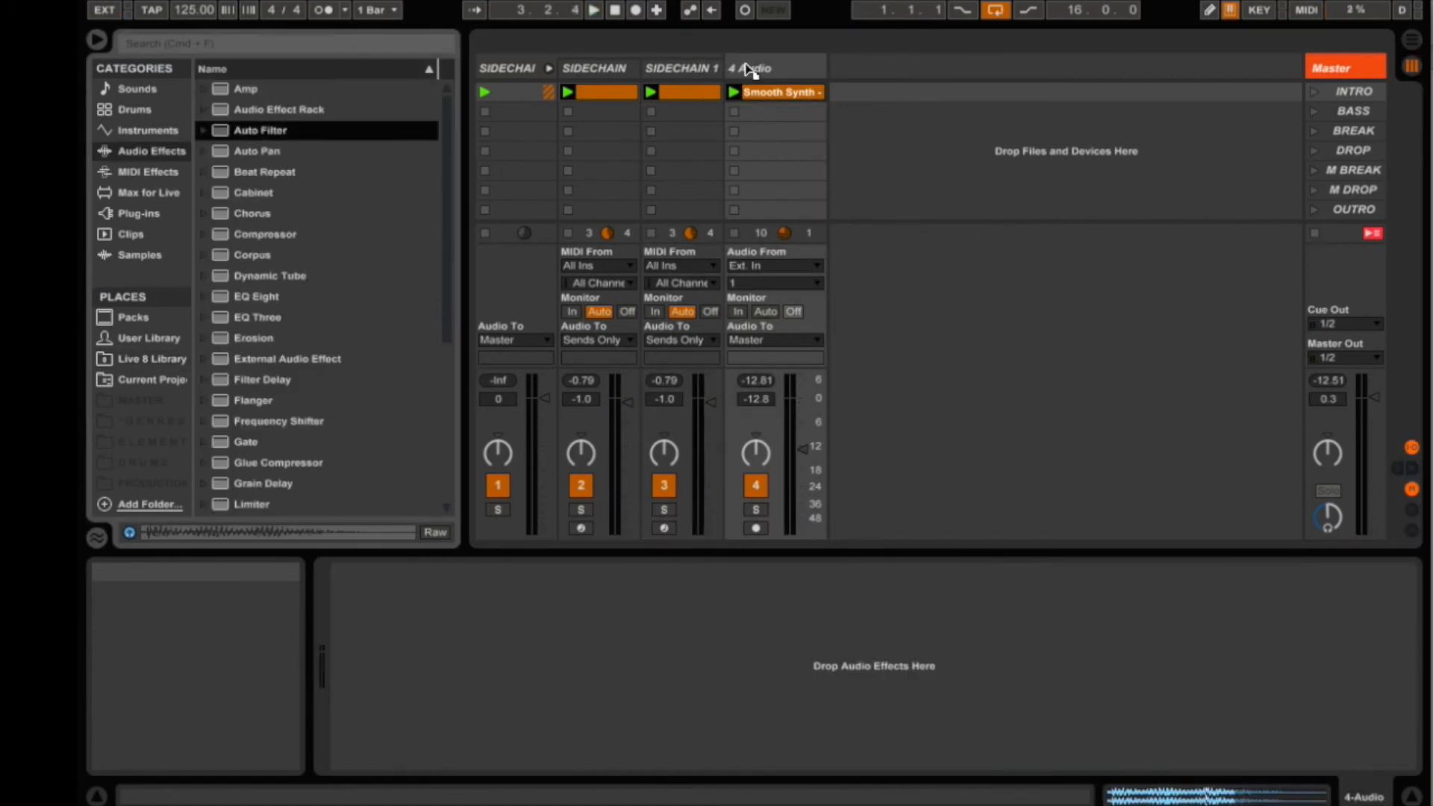
pyautogui.moveTo(747, 64); pyautogui.dragTo(747, 63)
pyautogui.moveTo(545, 666); pyautogui.dragTo(455, 663)
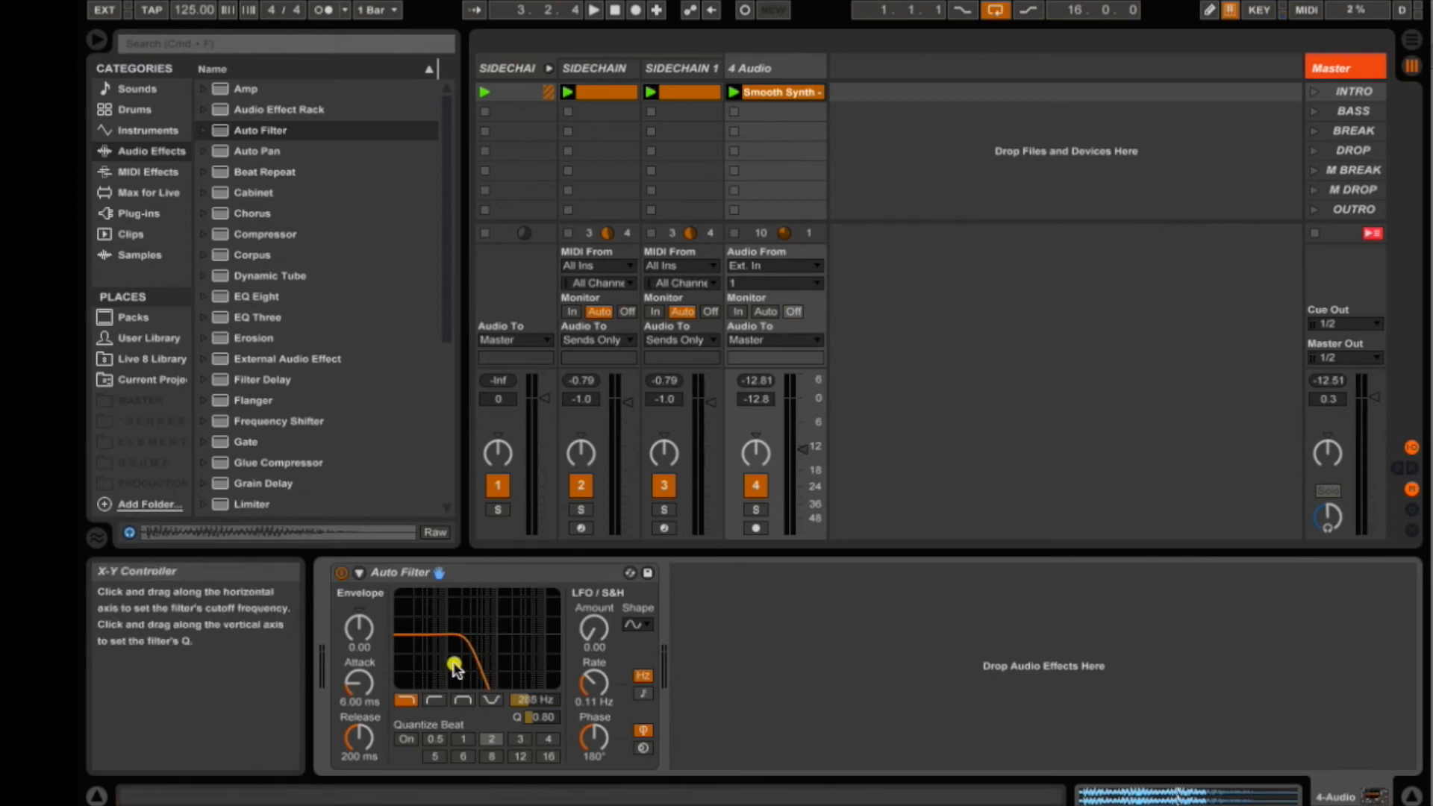
# - Restart playback and insert a Compressor ahead of the Auto Filter on the 4 Audio track
pyautogui.press('space')
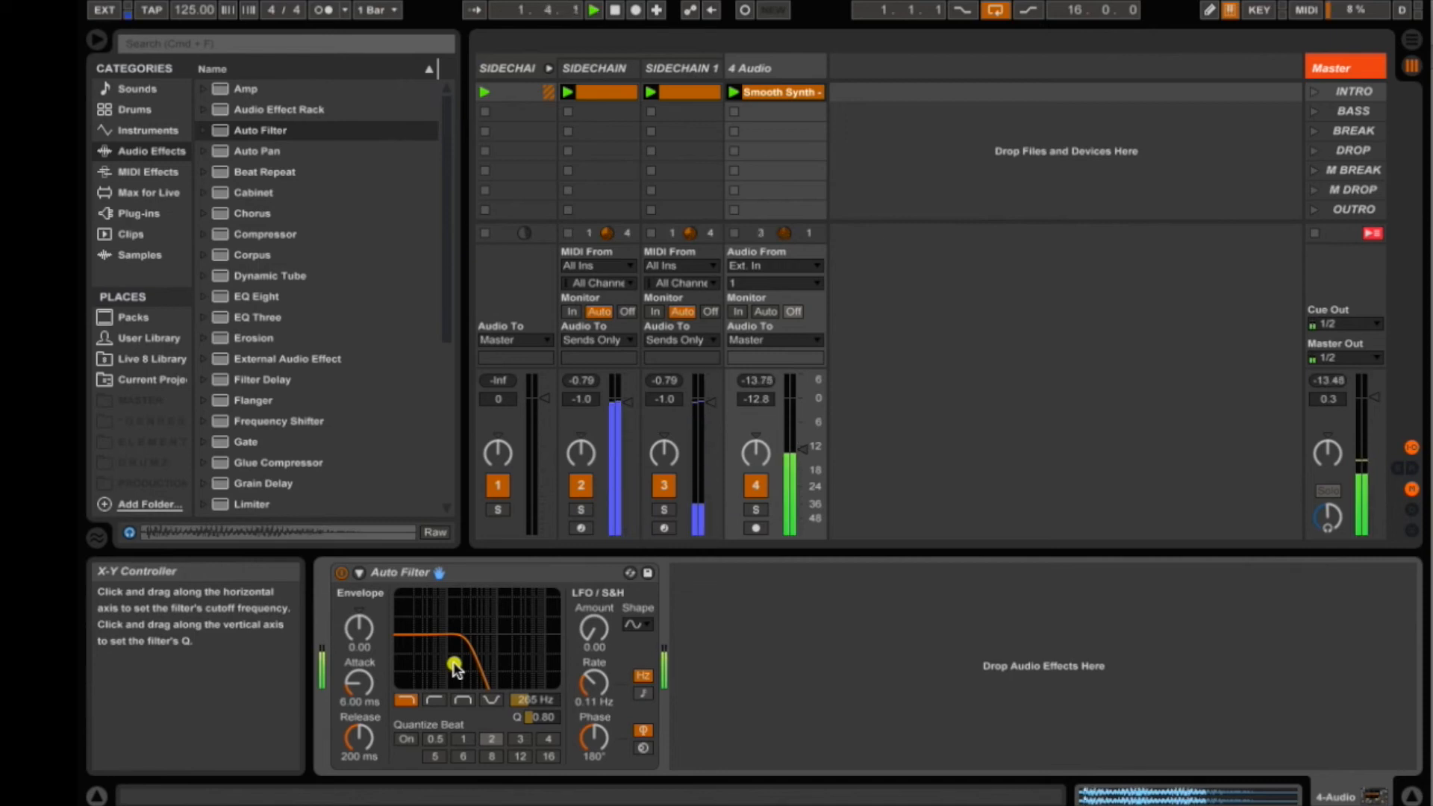
pyautogui.press('space')
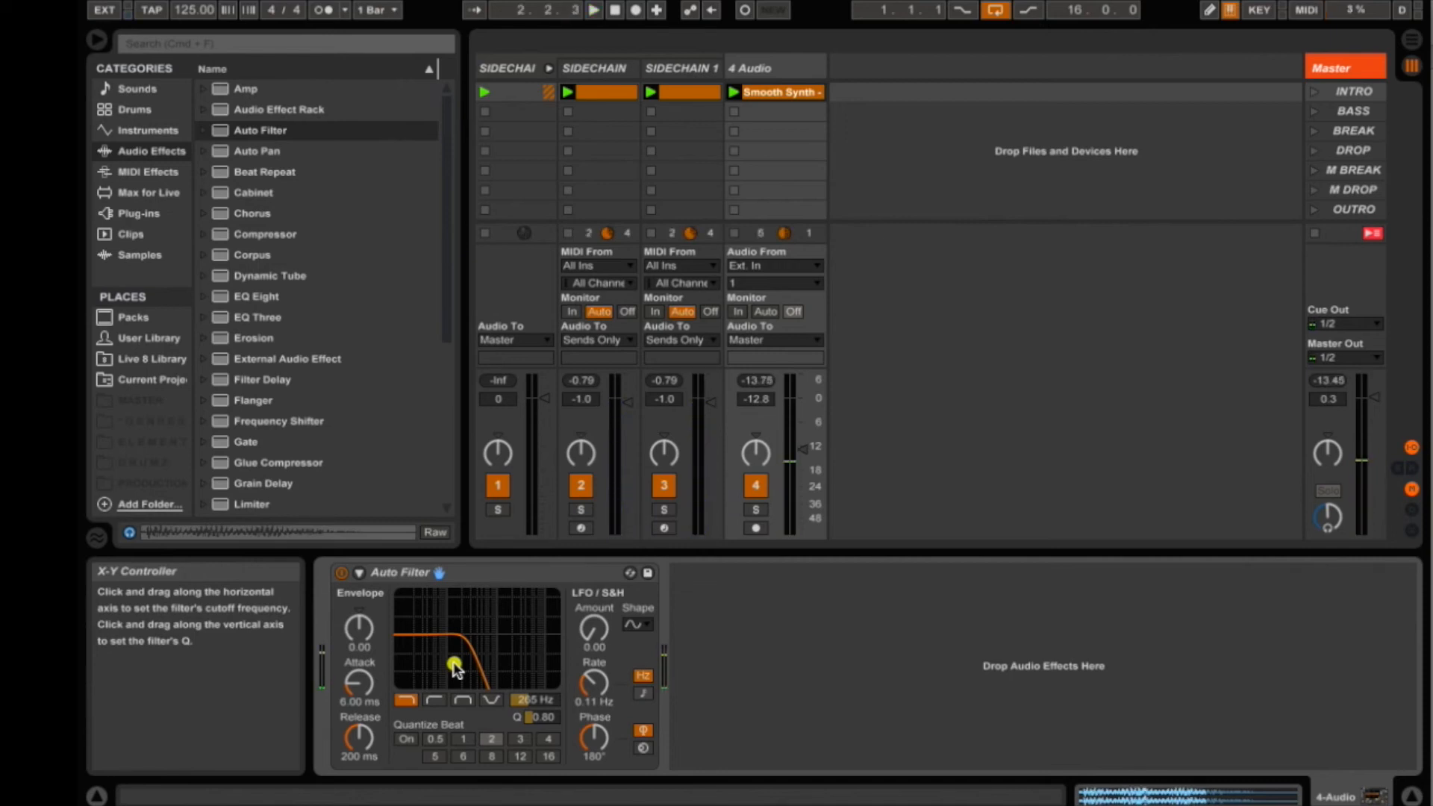
pyautogui.click(256, 234)
pyautogui.moveTo(256, 237); pyautogui.dragTo(328, 615)
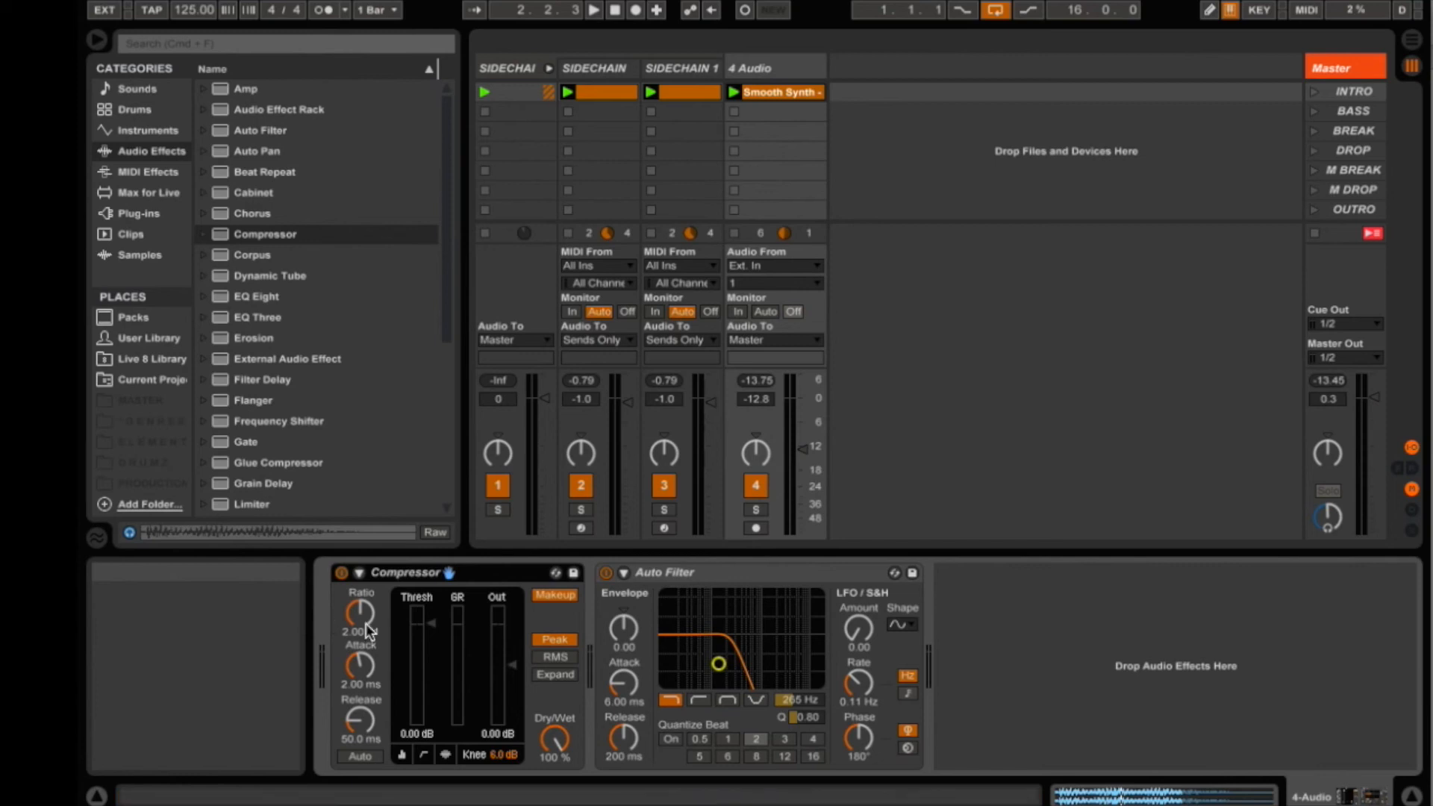
# - Expand the Compressor's sidechain section, enable Sidechain and set its audio source to SIDECHAIN KICK
pyautogui.click(361, 573)
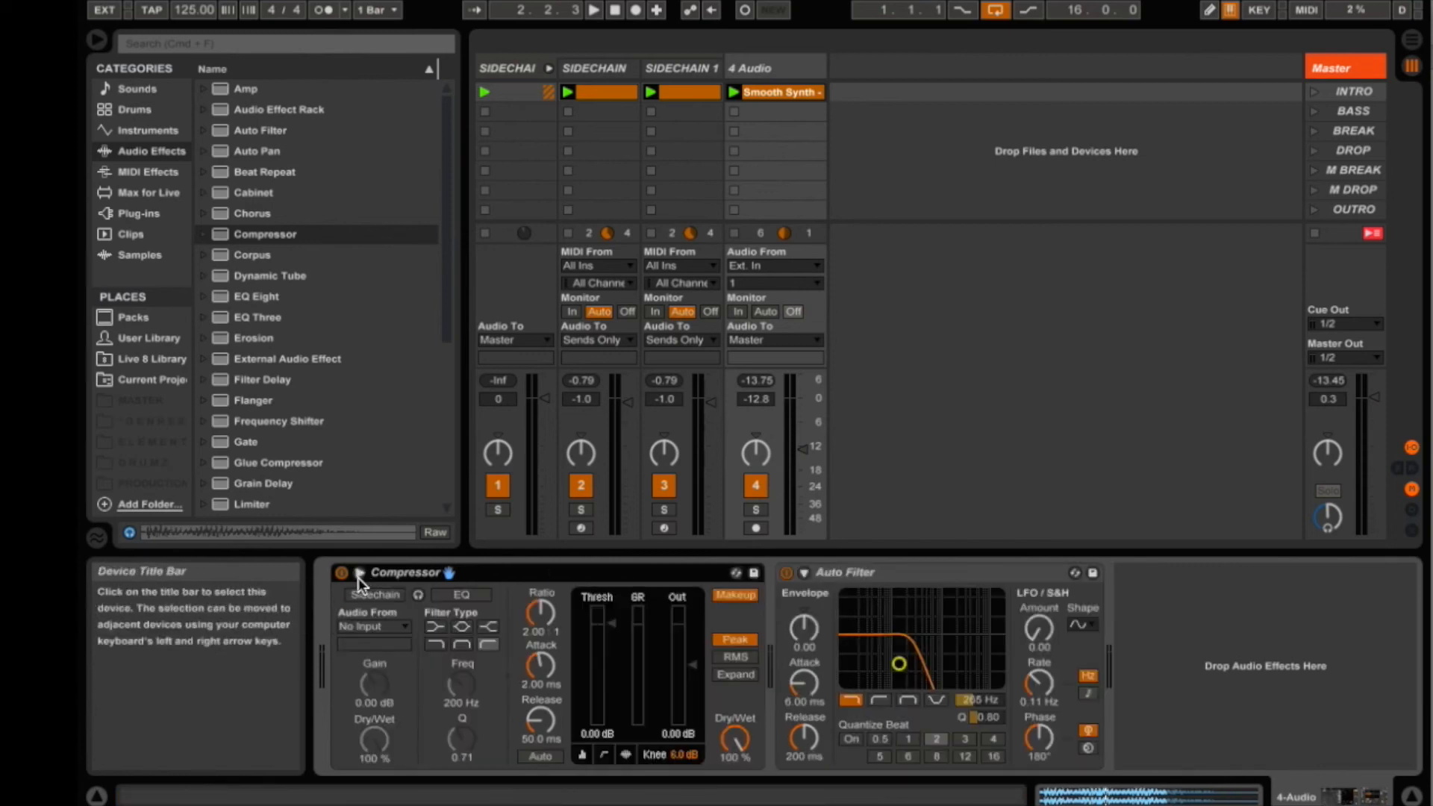
pyautogui.click(373, 594)
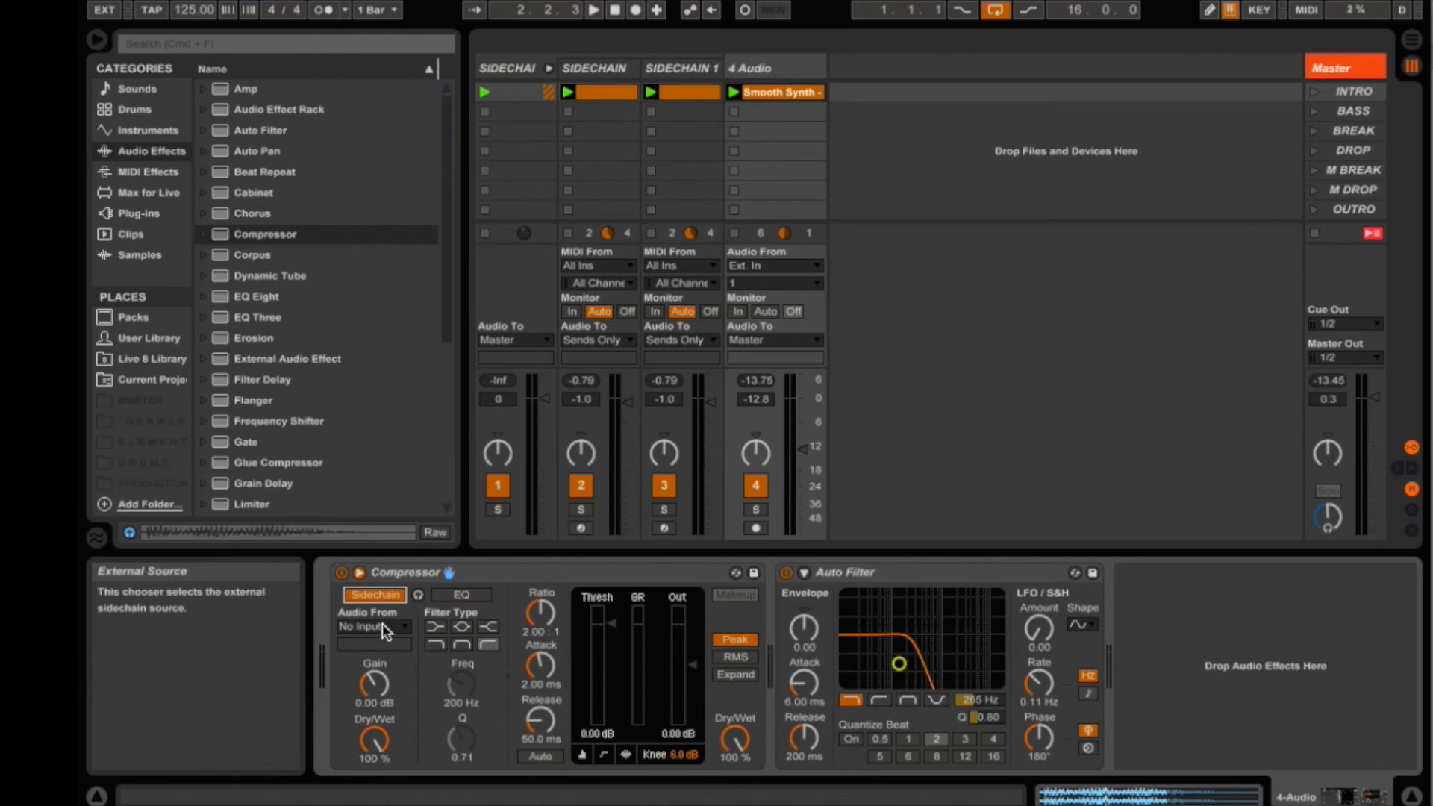
pyautogui.click(383, 625)
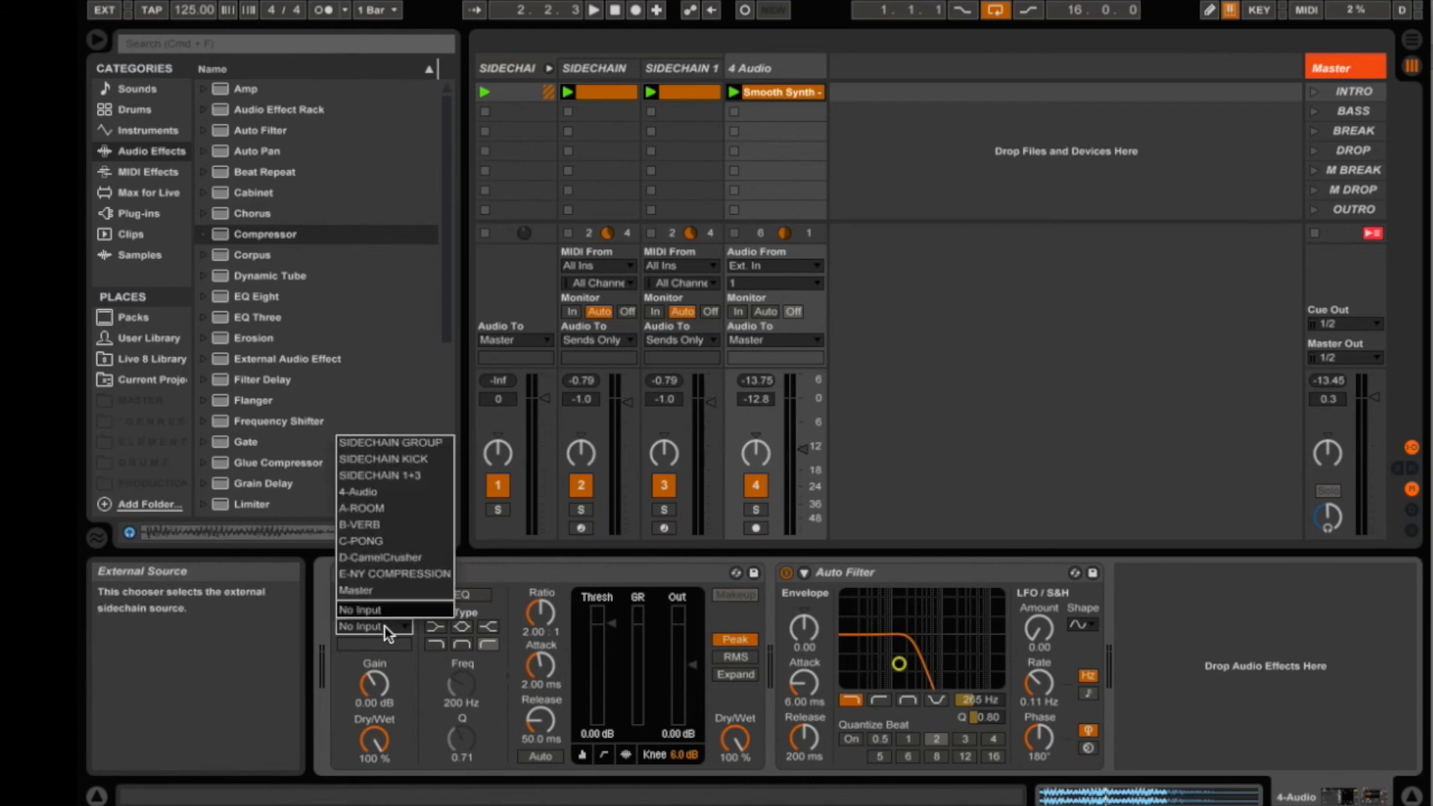
pyautogui.click(396, 460)
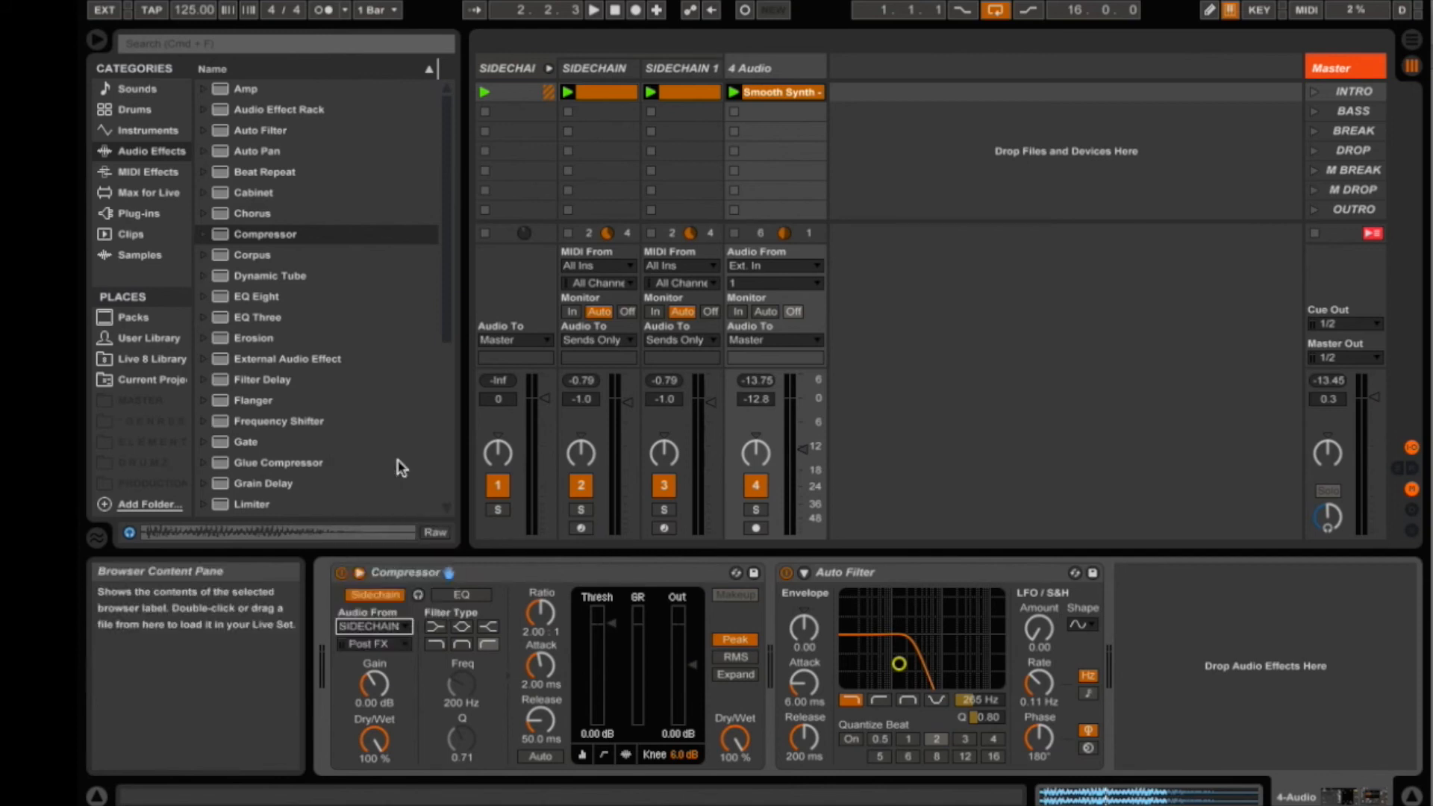
# - Play the set and lower the Compressor threshold all the way to -inf dB
pyautogui.click(614, 631)
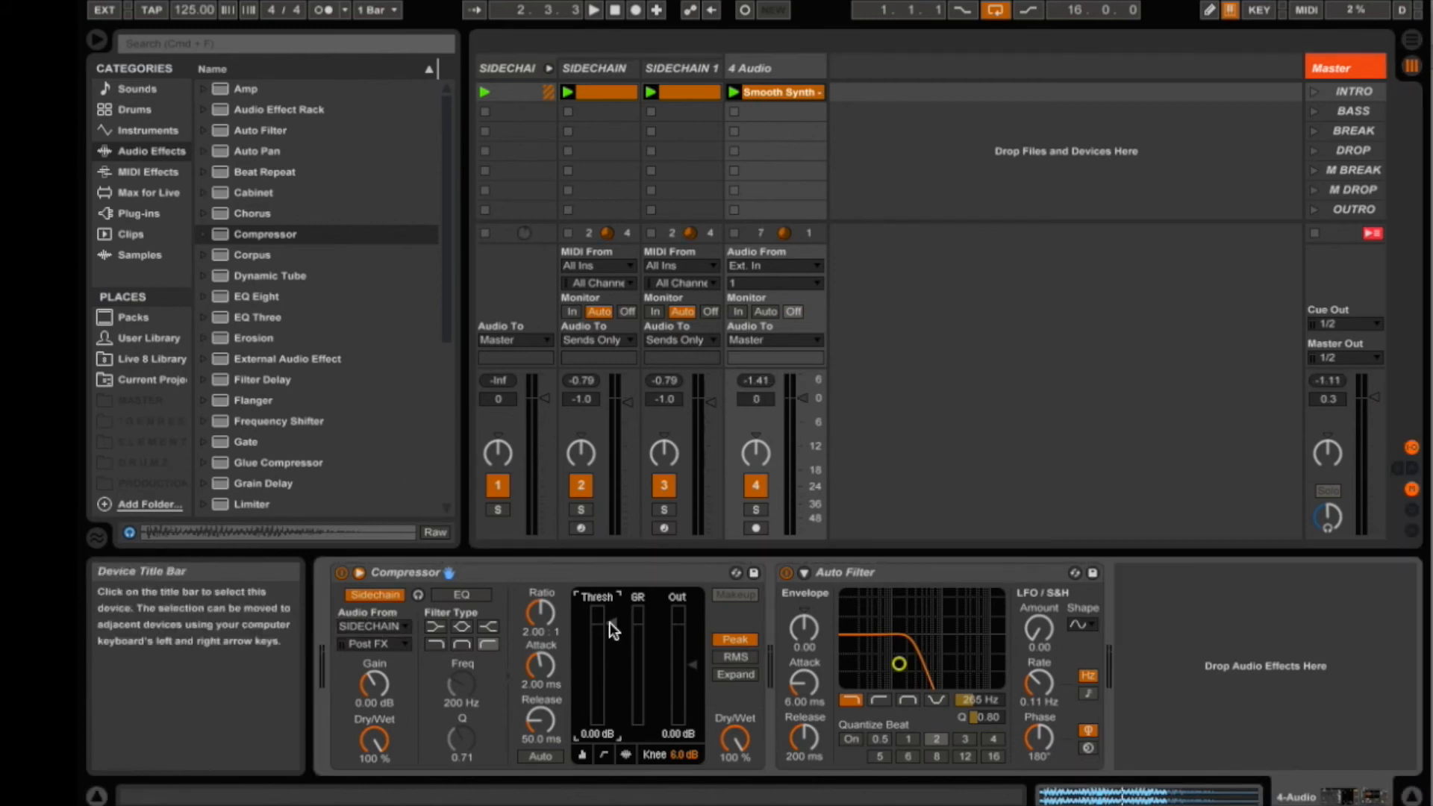
pyautogui.press('space')
pyautogui.moveTo(610, 622); pyautogui.dragTo(612, 732)
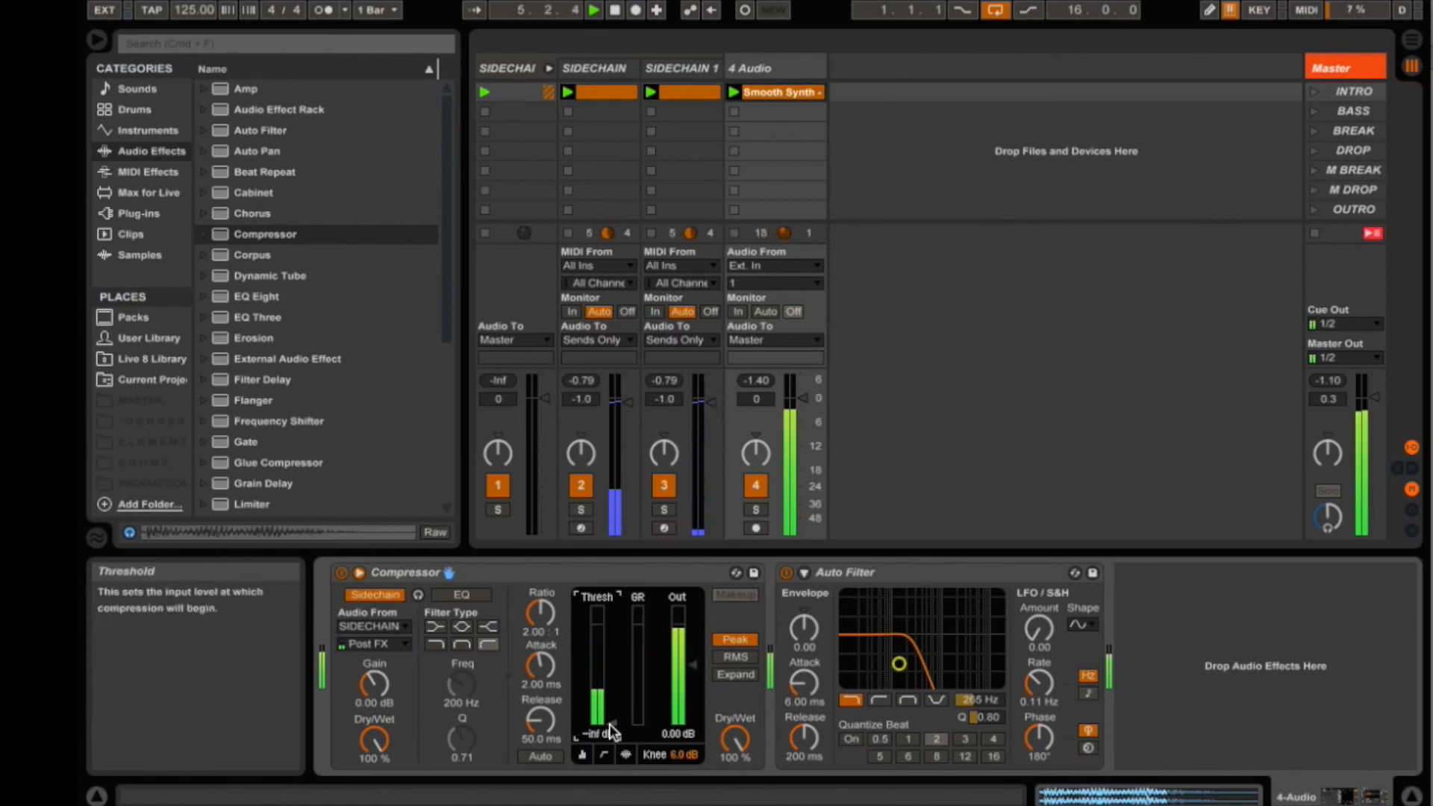
pyautogui.press('space')
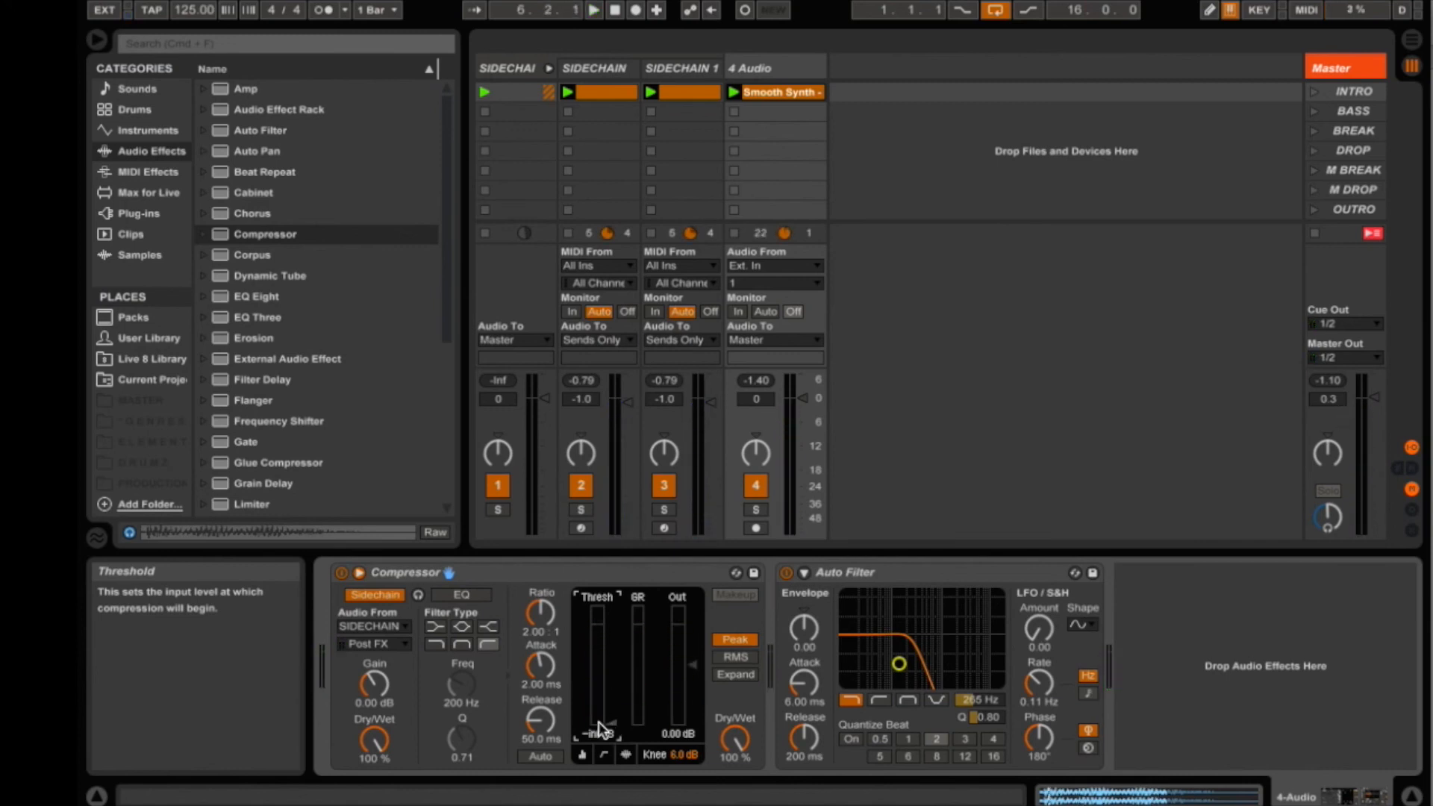
# - Switch the sidechain source to SIDECHAIN 1+3 and raise the Compressor ratio to 3.50:1 during playback
pyautogui.click(401, 628)
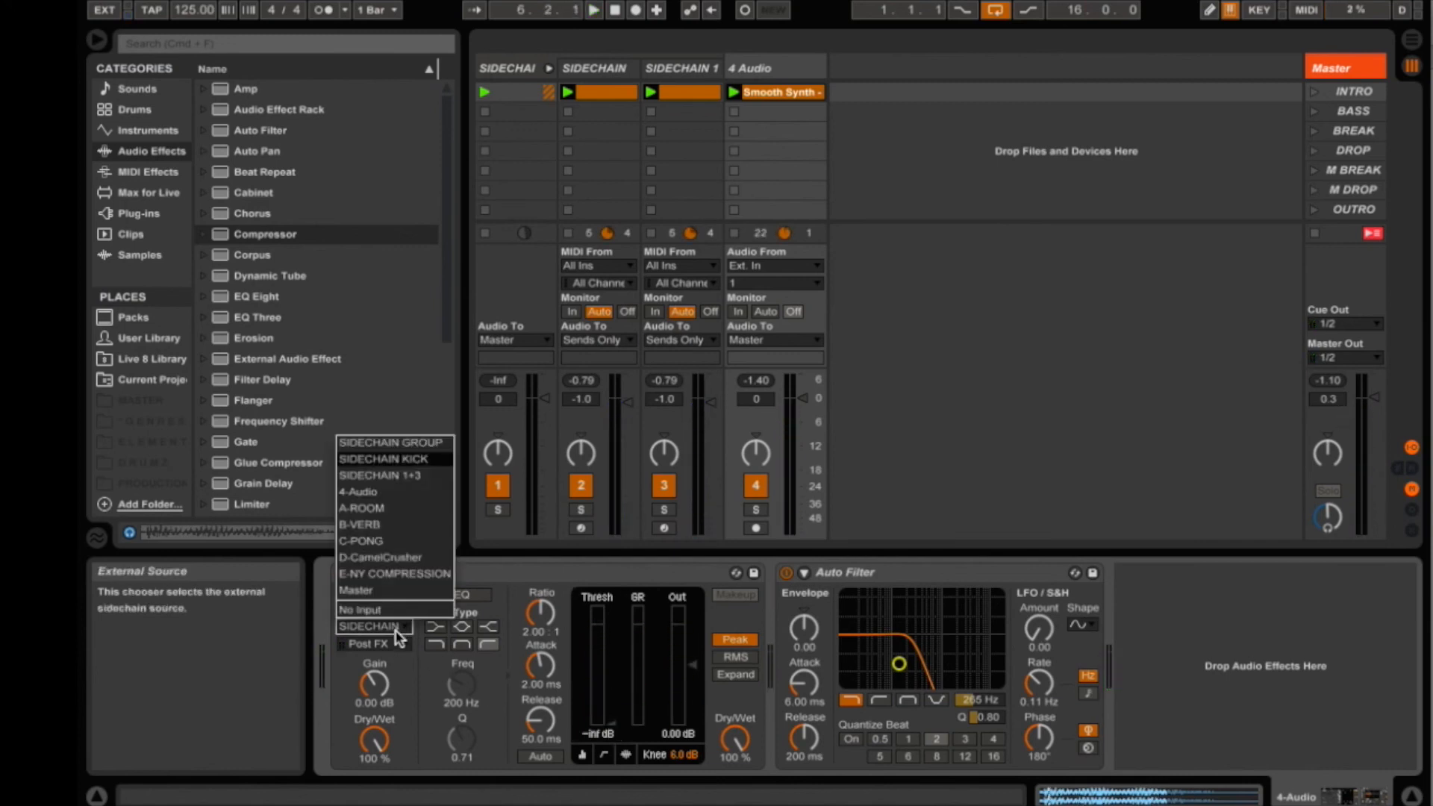
pyautogui.click(388, 477)
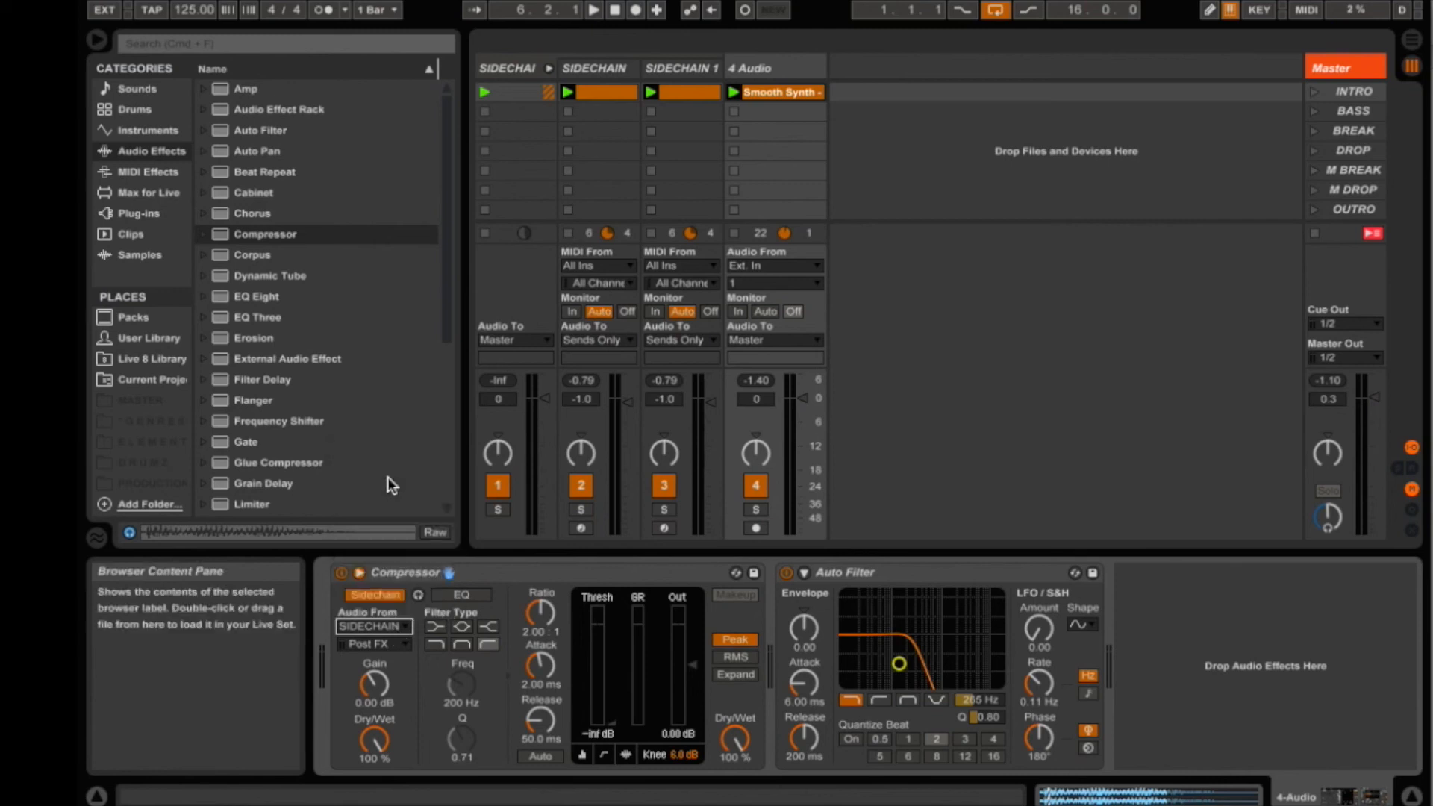
pyautogui.press('space')
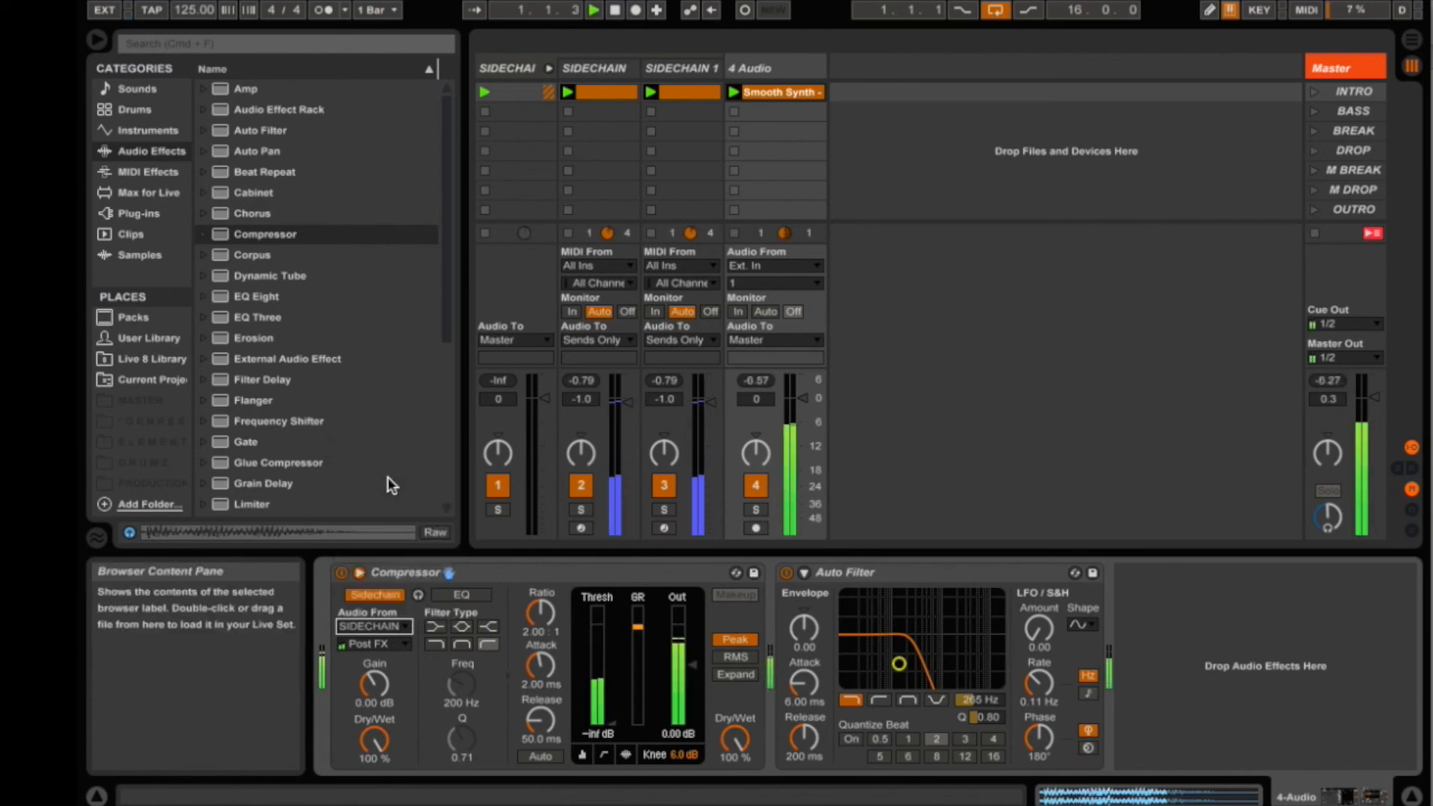
pyautogui.moveTo(541, 613); pyautogui.dragTo(540, 584)
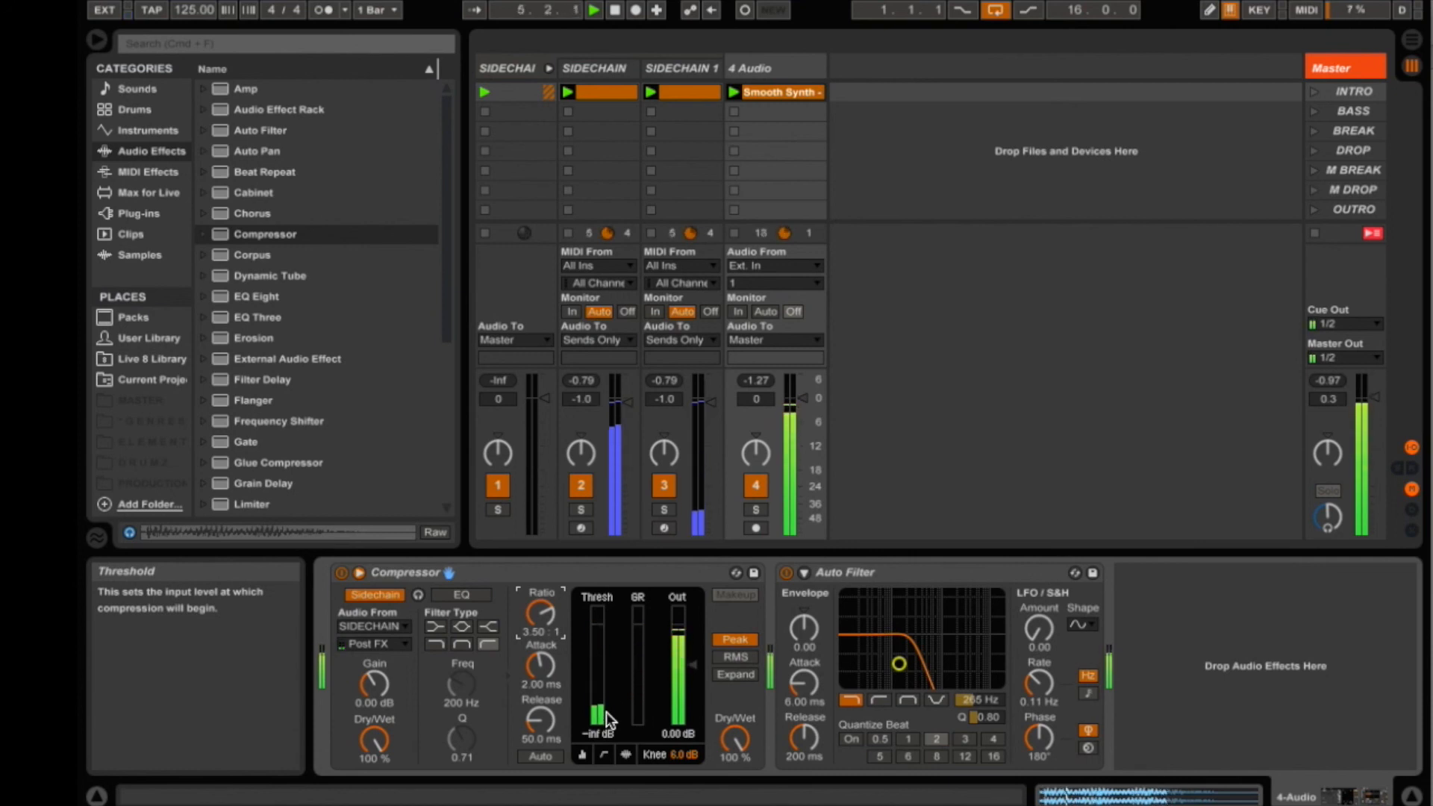
pyautogui.press('space')
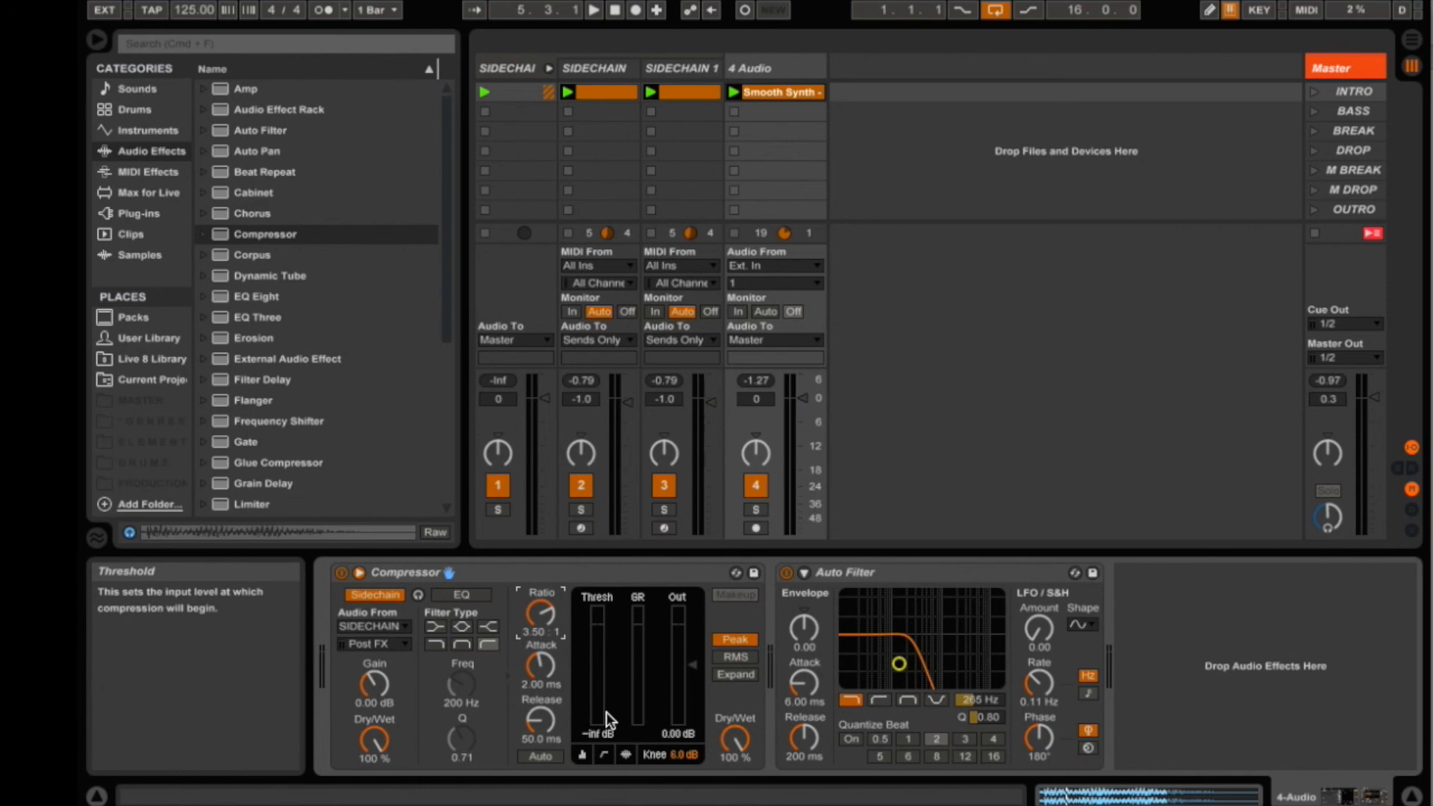
# - Select the two SIDECHAIN tracks, move them into the SIDECHAIN GROUP and fold the group
pyautogui.click(586, 71)
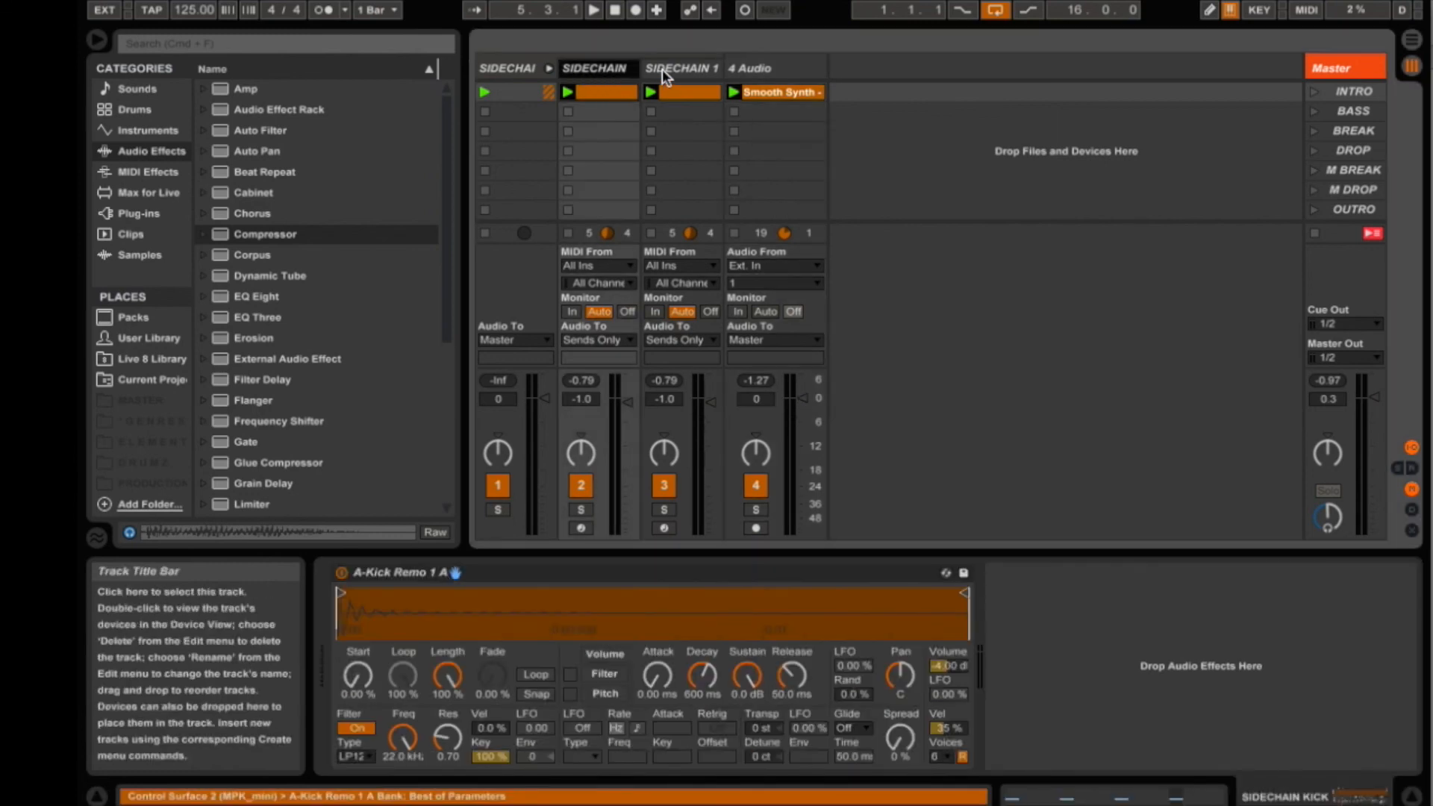
pyautogui.keyDown('shift'); pyautogui.click(661, 69); pyautogui.keyUp('shift')
pyautogui.moveTo(638, 71); pyautogui.dragTo(391, 67)
pyautogui.click(548, 69)
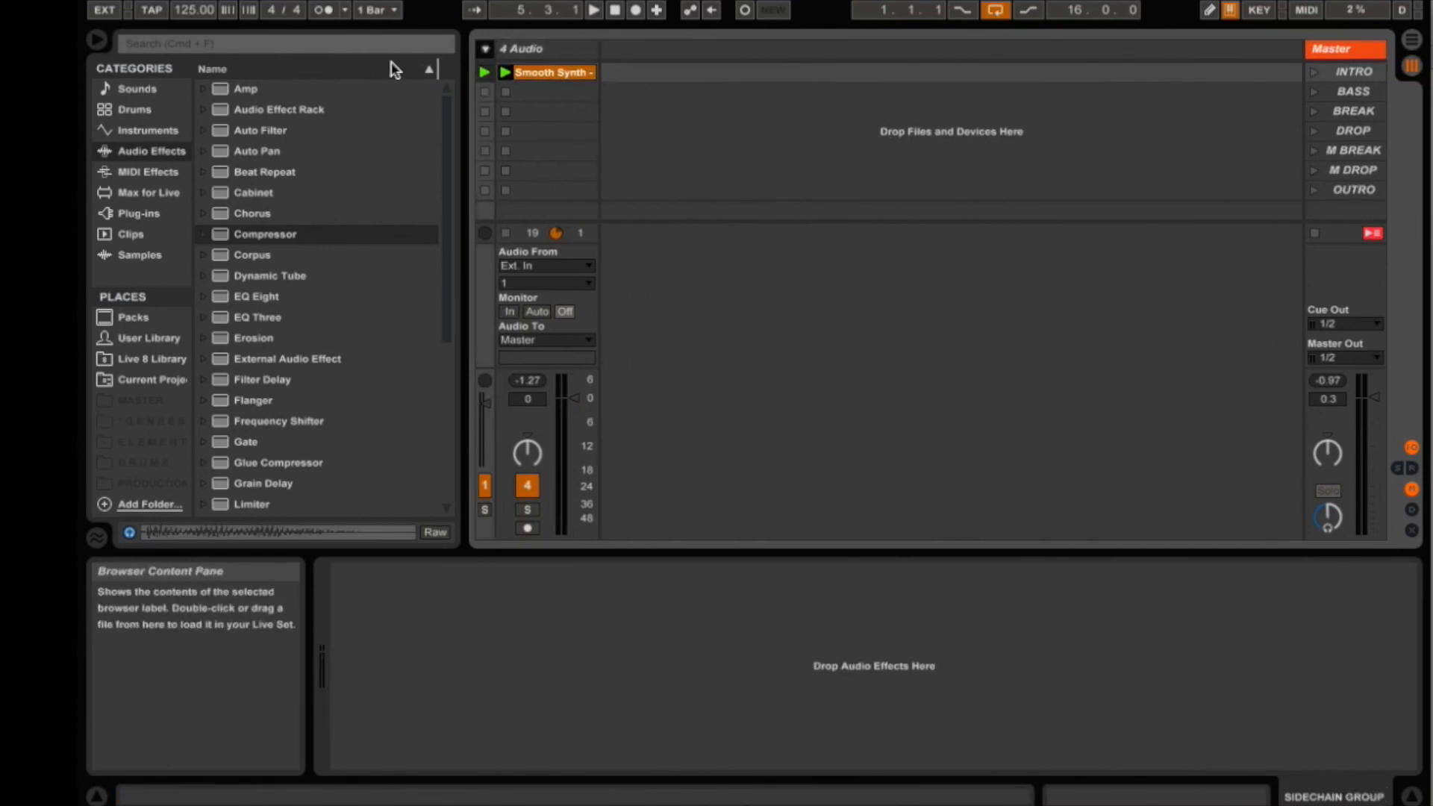